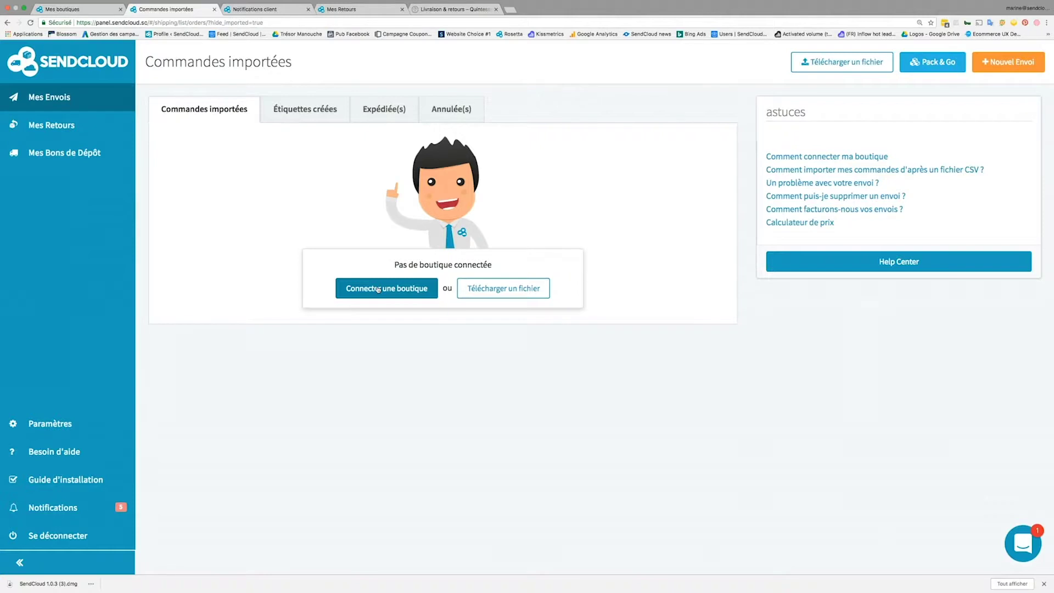
# Step: Connect a Shopify store by getting the SendCloud app from the Shopify App Store and installing it on the test shop
pyautogui.click(378, 288)
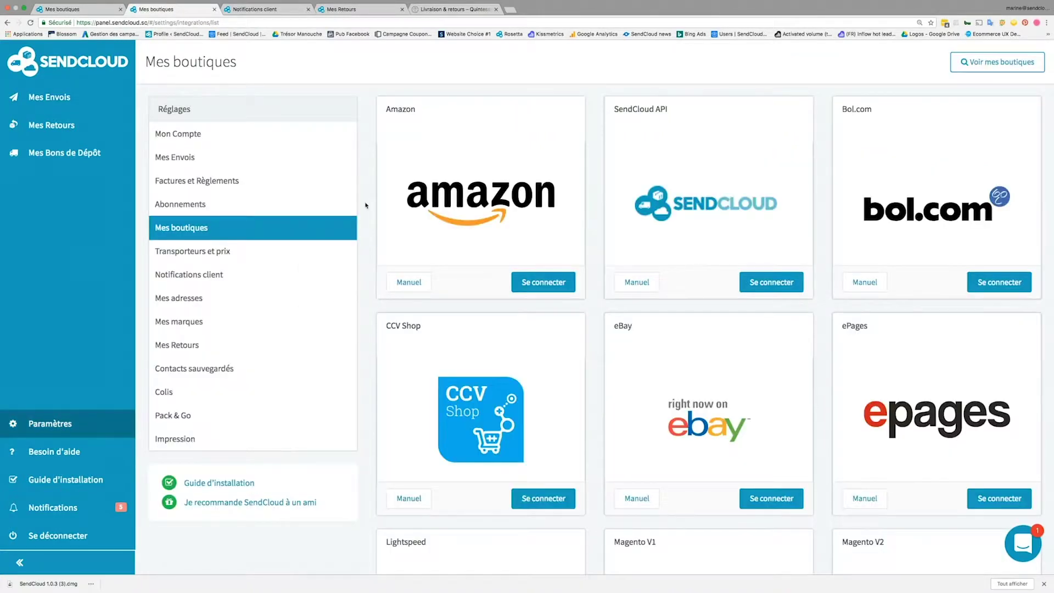
pyautogui.scroll(-3, 696, 313)
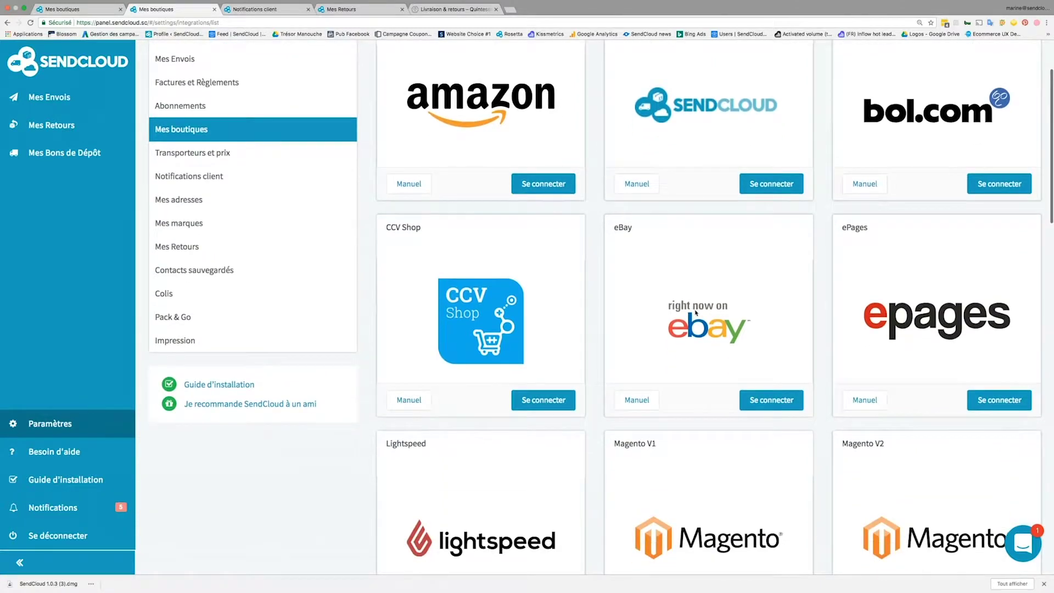
pyautogui.scroll(-10, 696, 313)
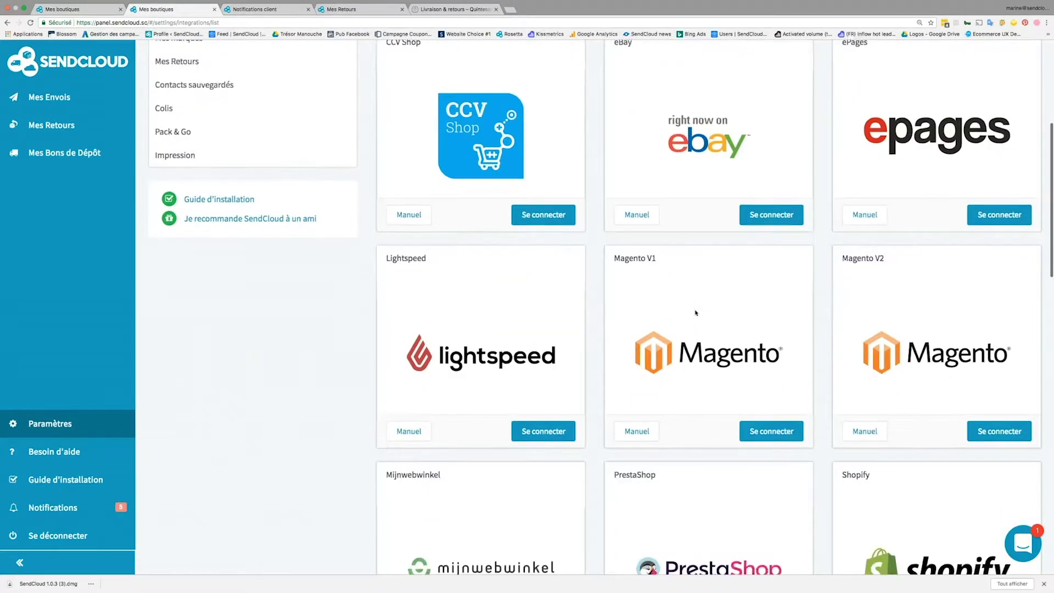
pyautogui.scroll(-7, 695, 314)
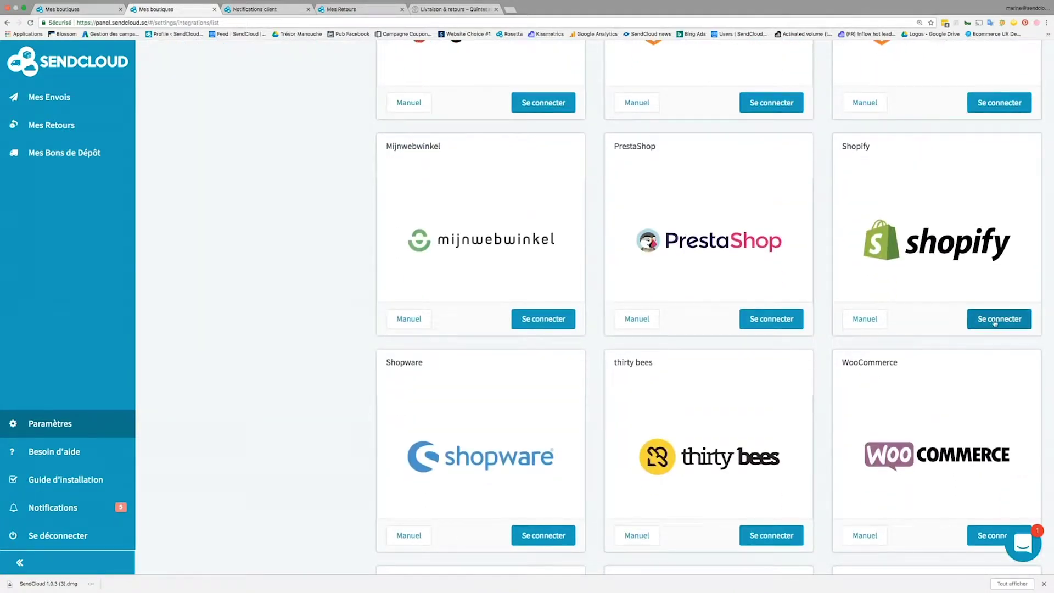
pyautogui.click(994, 322)
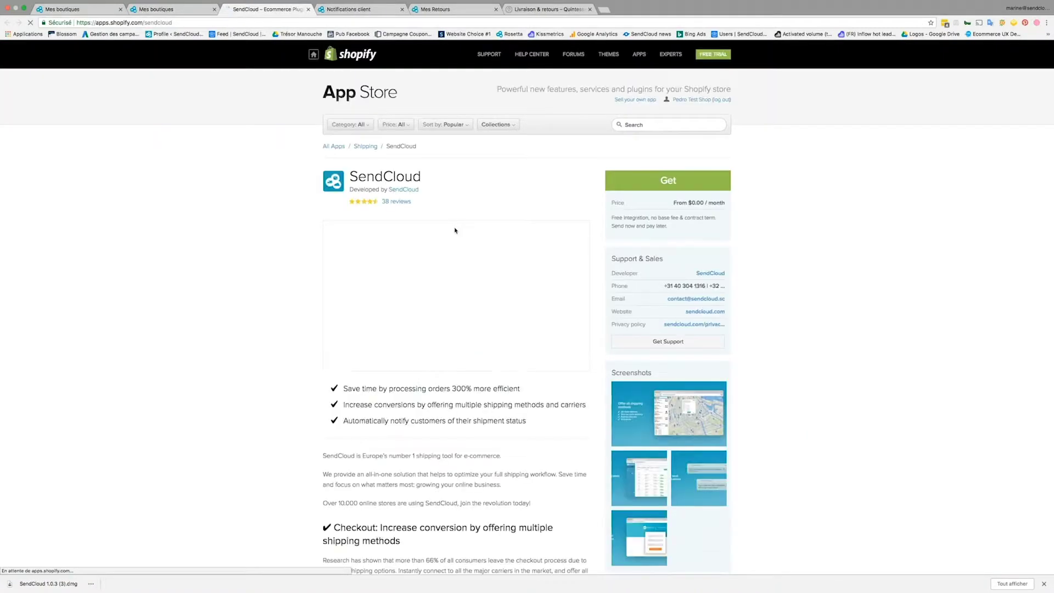
pyautogui.click(673, 184)
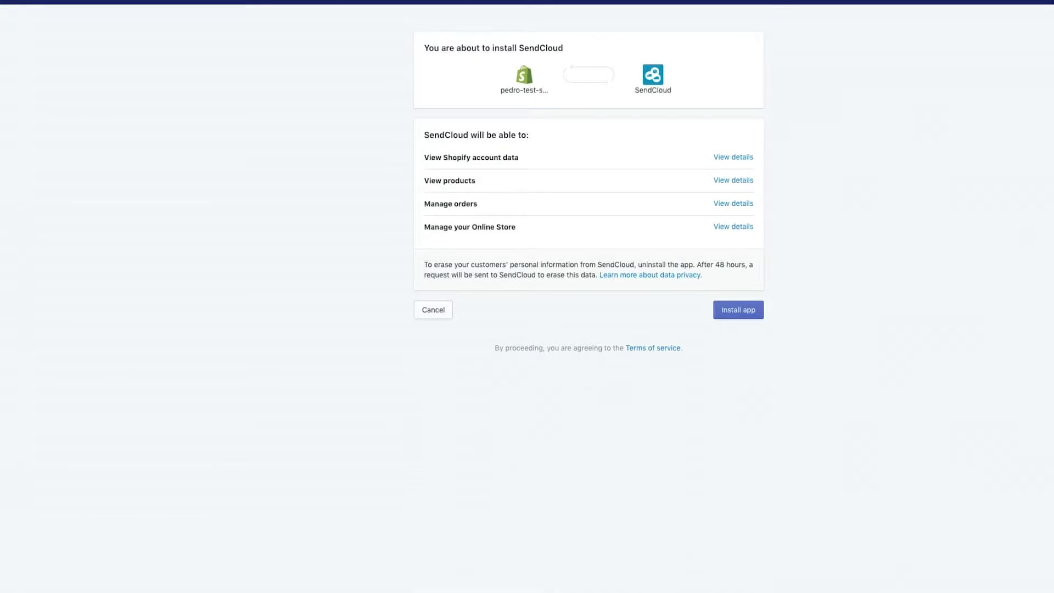
pyautogui.click(738, 309)
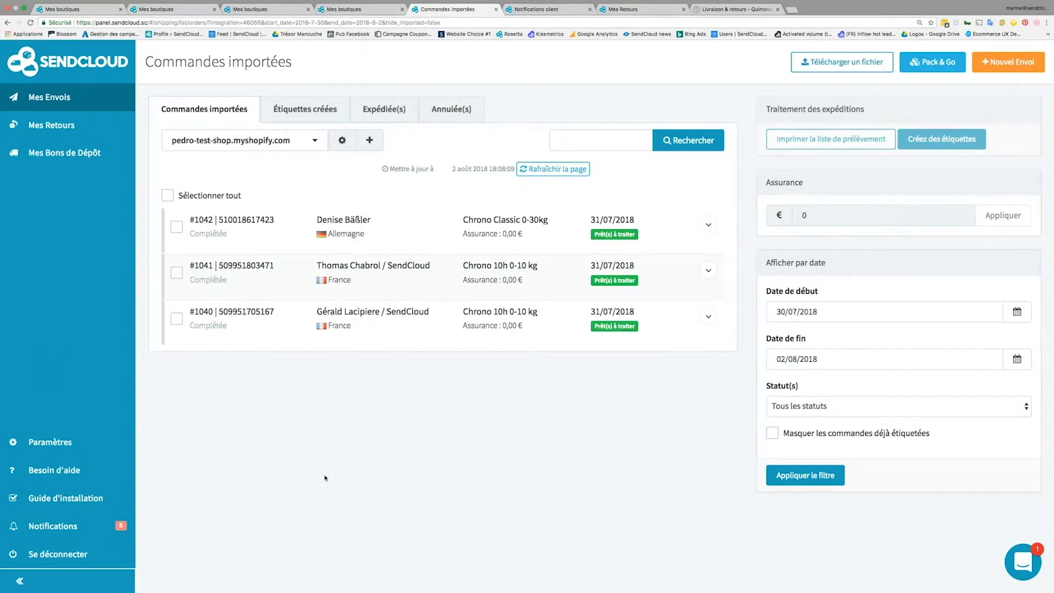
# Step: Select imported orders #1042, #1041 and #1040 and create shipping labels for them
pyautogui.click(178, 230)
pyautogui.click(176, 272)
pyautogui.click(176, 319)
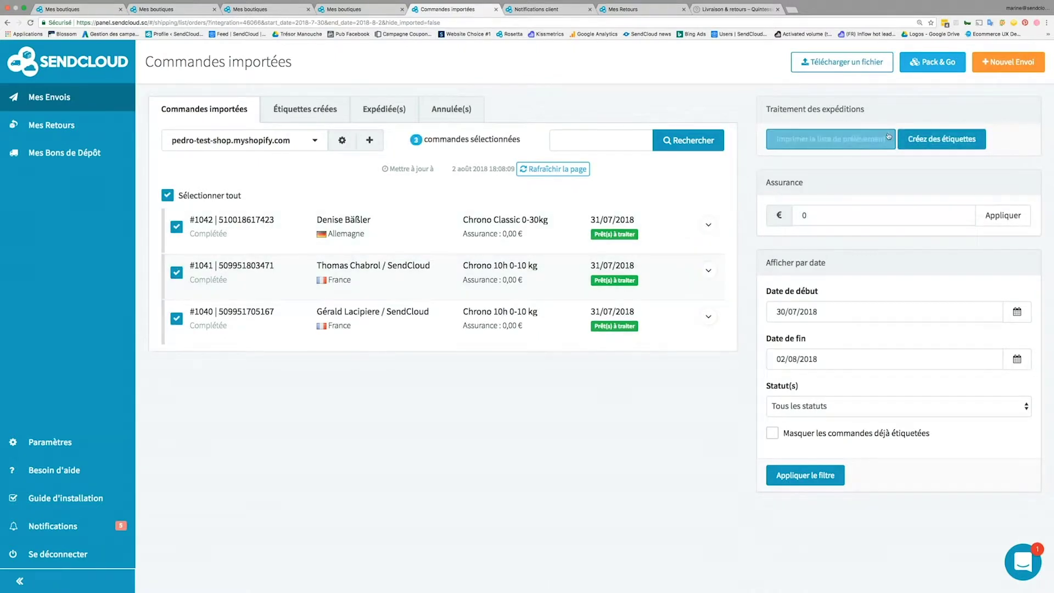
pyautogui.click(955, 145)
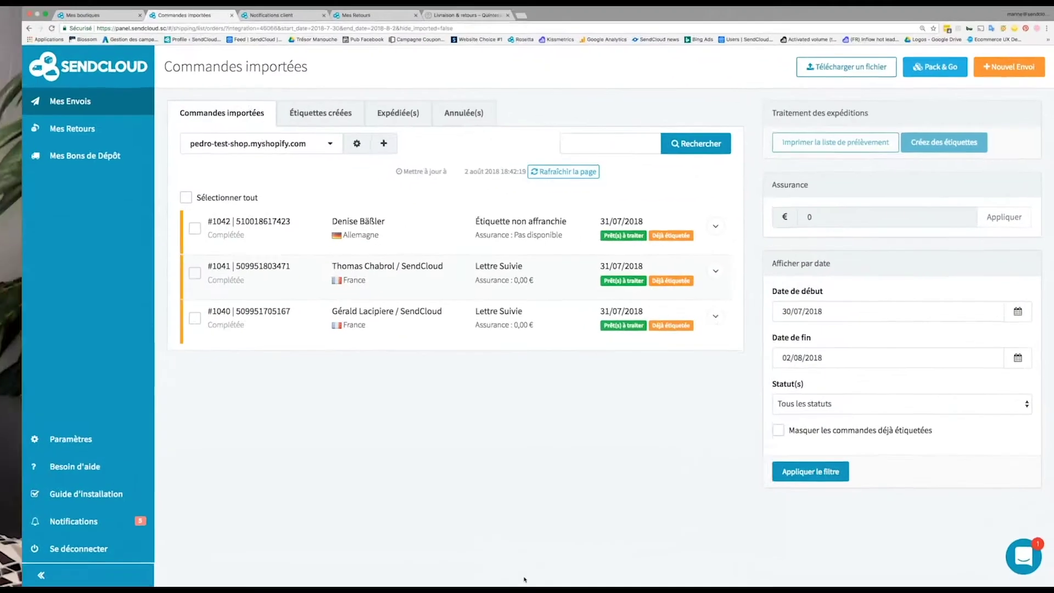
# Step: Activate Colissimo as a carrier in the Transporteurs et prix settings
pyautogui.click(390, 396)
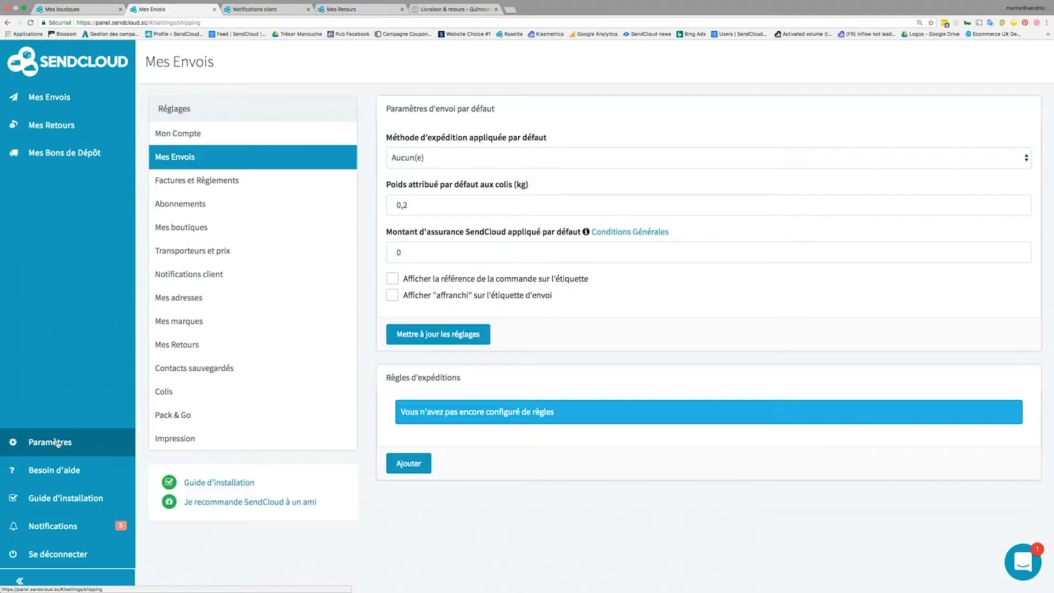
pyautogui.click(216, 251)
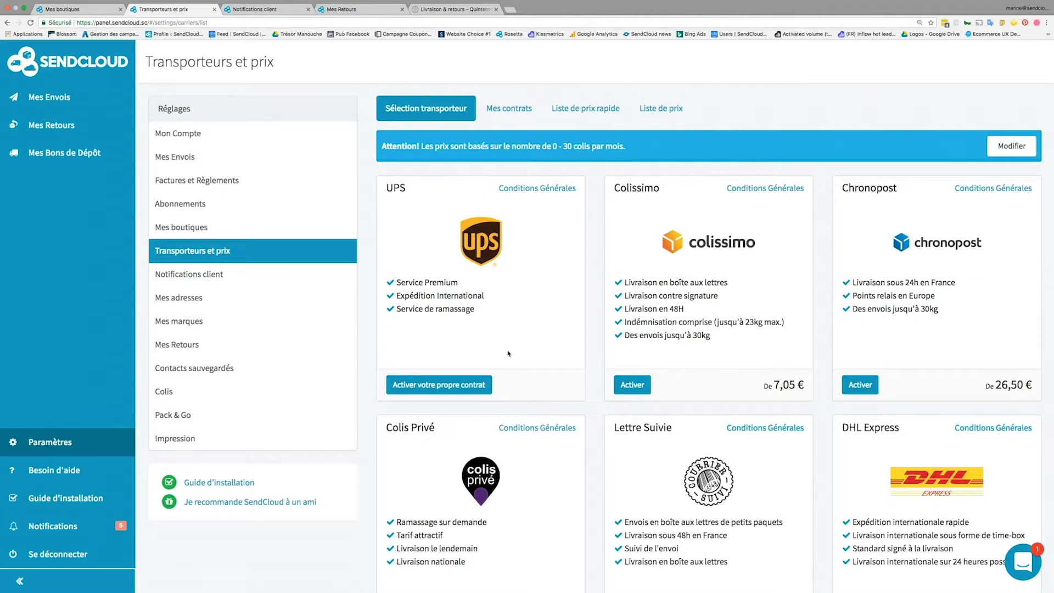
pyautogui.click(637, 392)
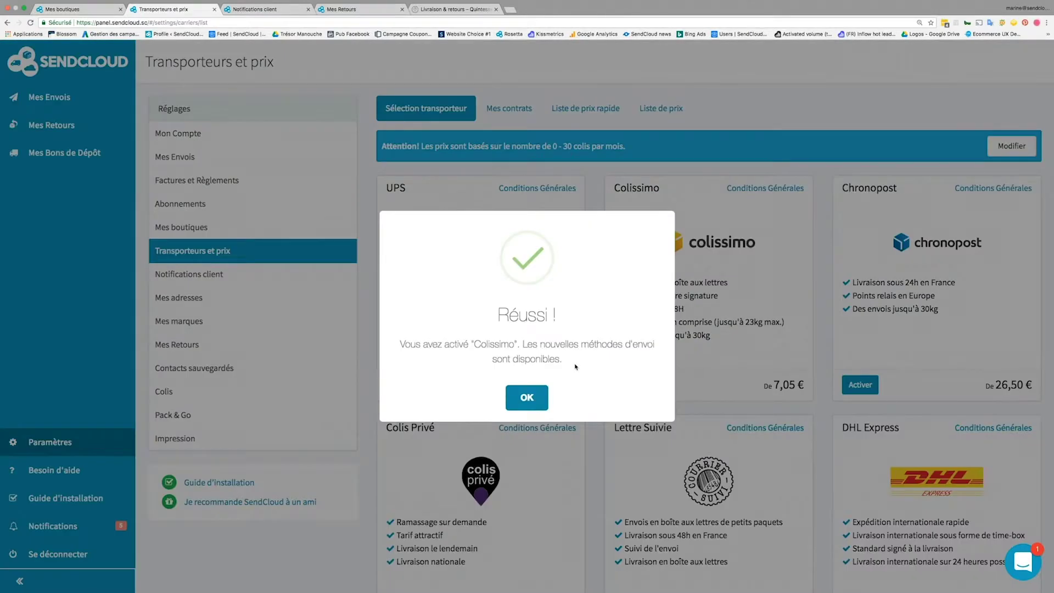
pyautogui.click(527, 397)
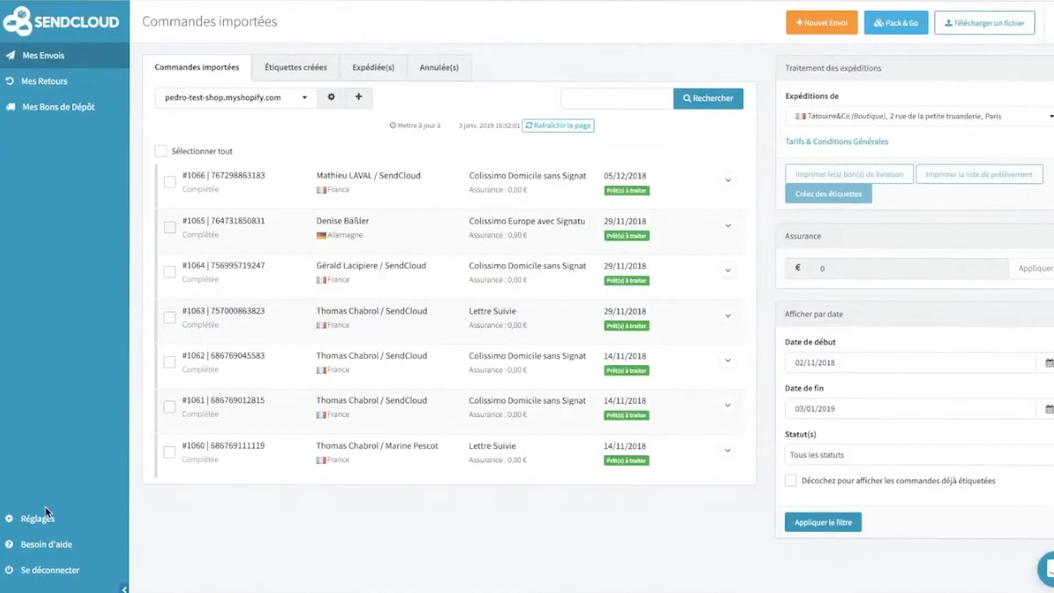
# Step: Open the Emails de suivi settings and keep Boutique test as the brand for the email templates
pyautogui.click(42, 526)
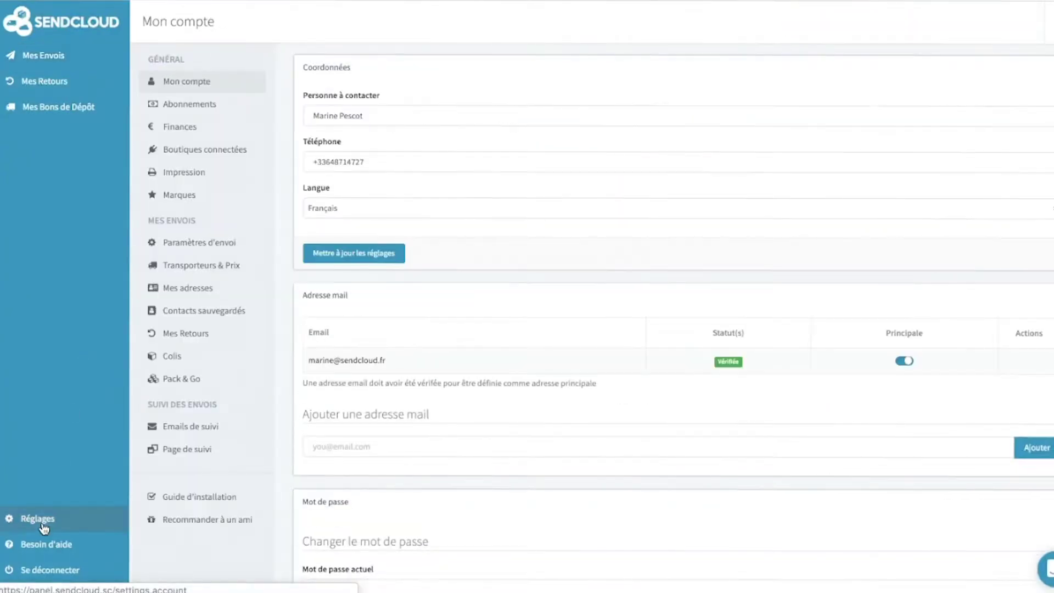
pyautogui.click(201, 428)
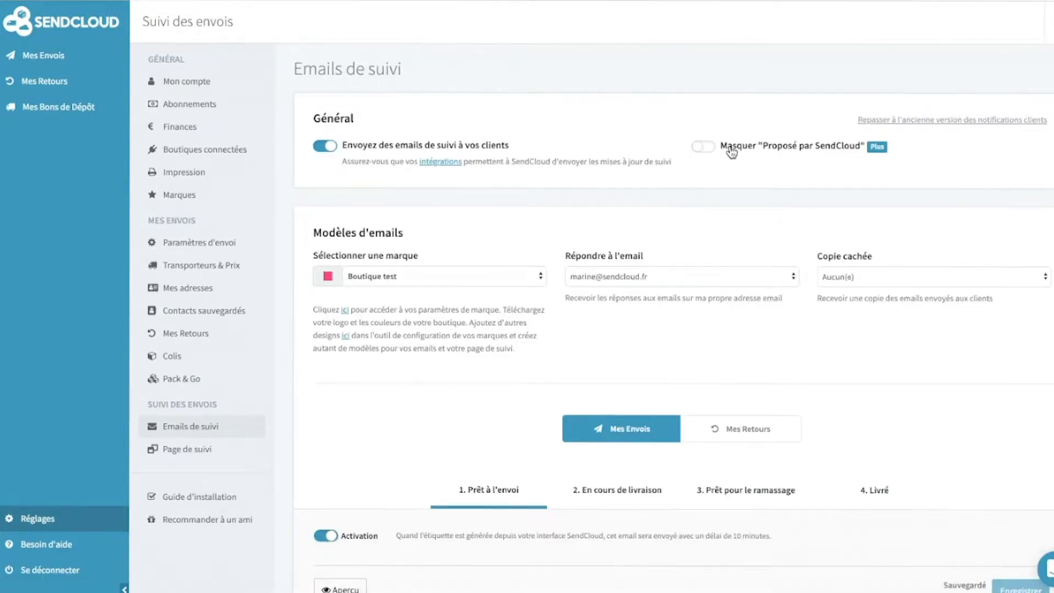
pyautogui.click(703, 153)
pyautogui.click(703, 153)
pyautogui.scroll(-3, 529, 264)
pyautogui.click(540, 121)
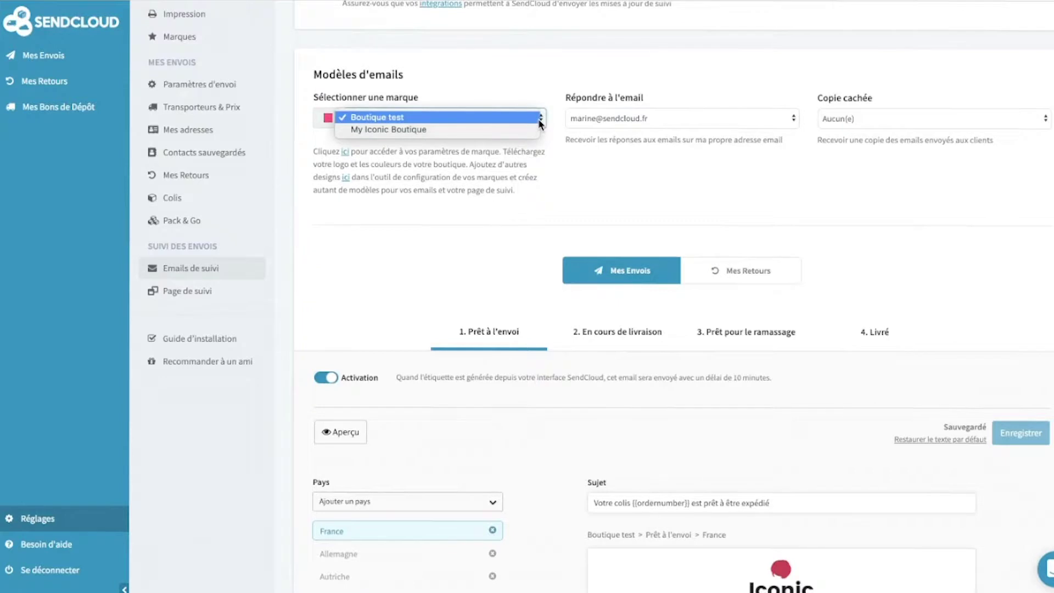
pyautogui.click(541, 122)
pyautogui.scroll(-3, 497, 234)
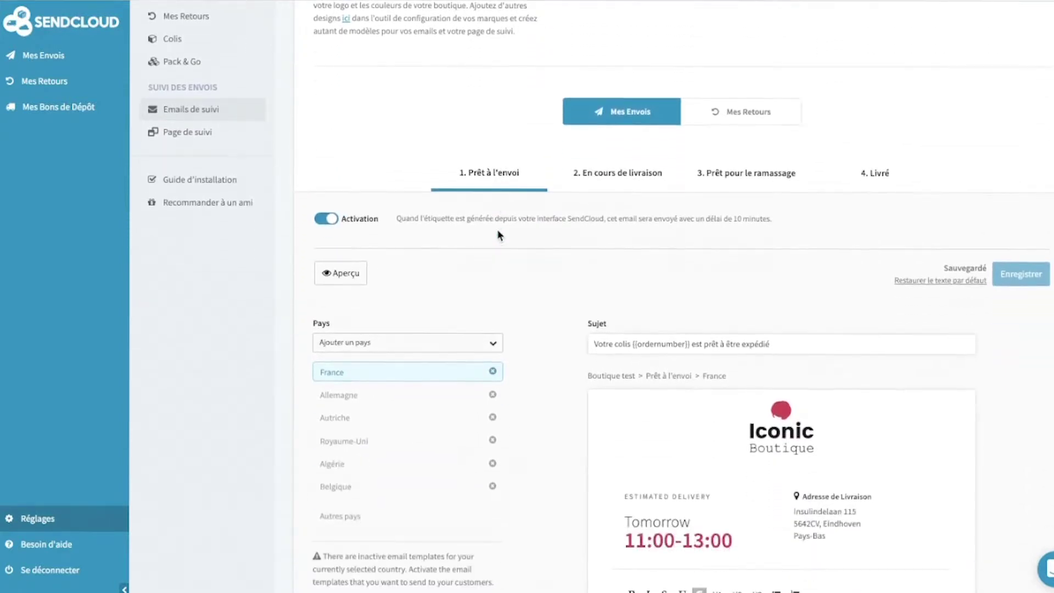
# Step: Compare the Mes Retours email templates with the Mes Envois ones and view the Prêt à l'envoi template
pyautogui.click(738, 112)
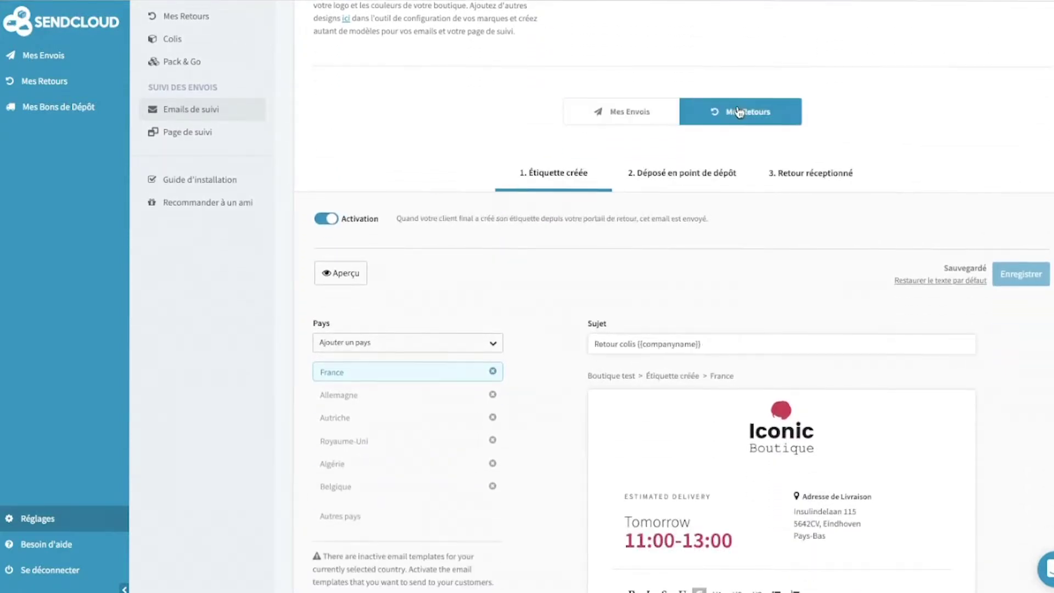
pyautogui.click(632, 114)
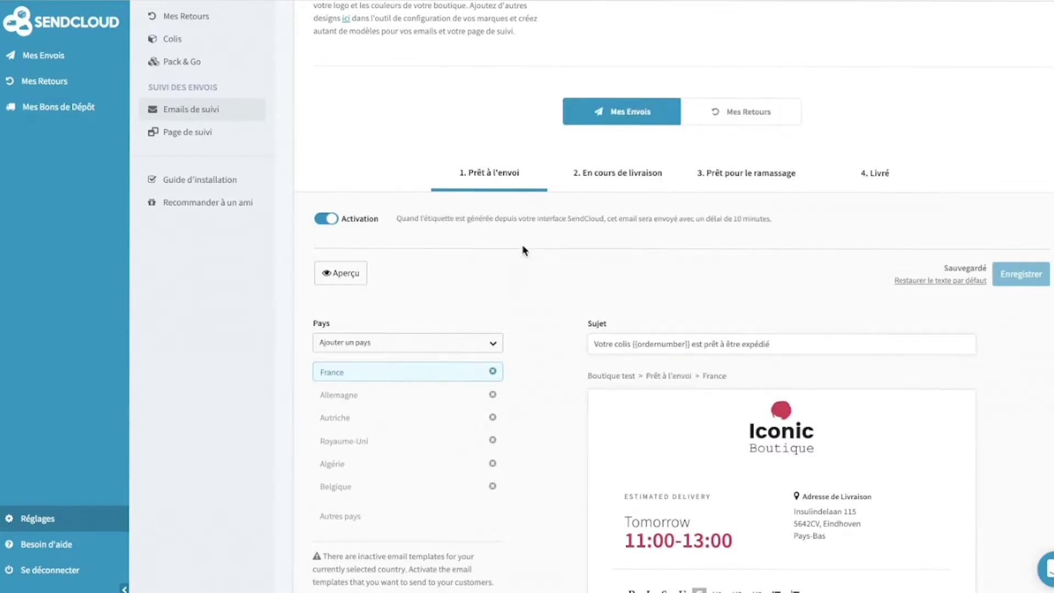
pyautogui.scroll(-3, 522, 245)
pyautogui.scroll(-2, 523, 246)
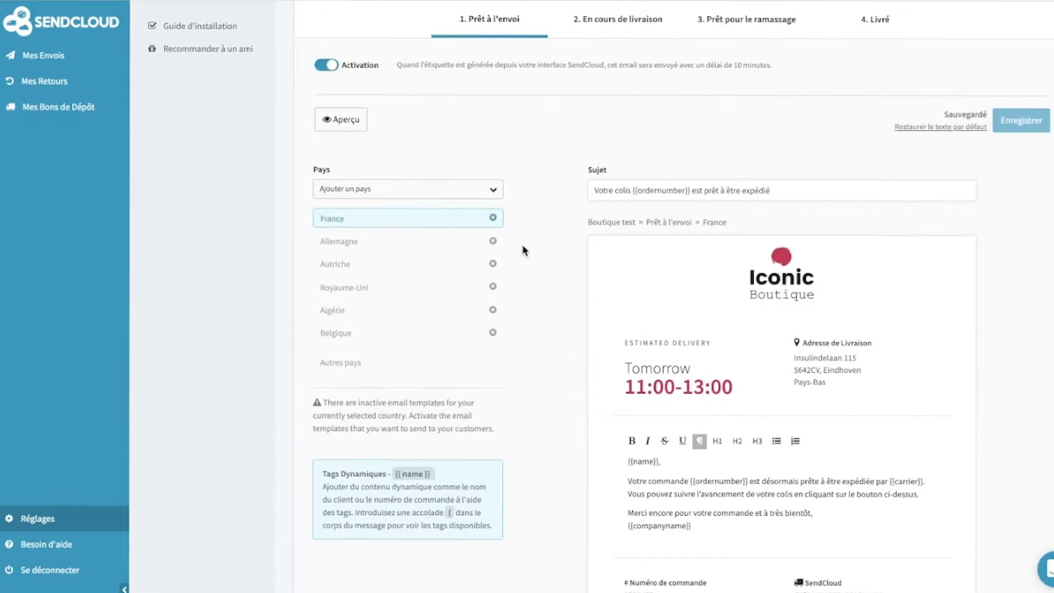
pyautogui.scroll(-1, 522, 246)
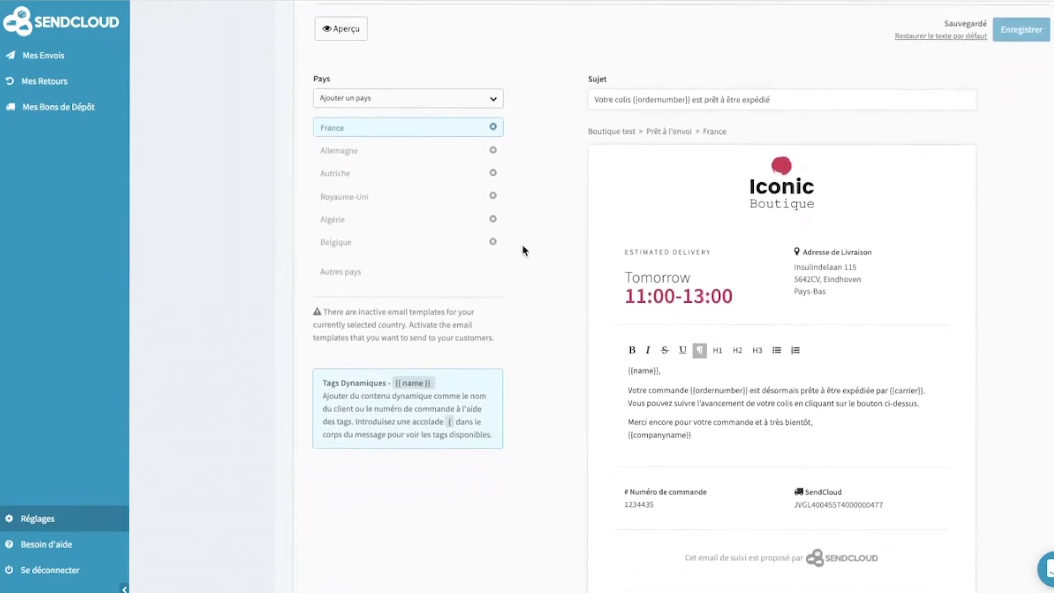
# Step: View the Germany and Austria versions of the Prêt à l'envoi email and the list of addable countries, and return to France
pyautogui.click(373, 147)
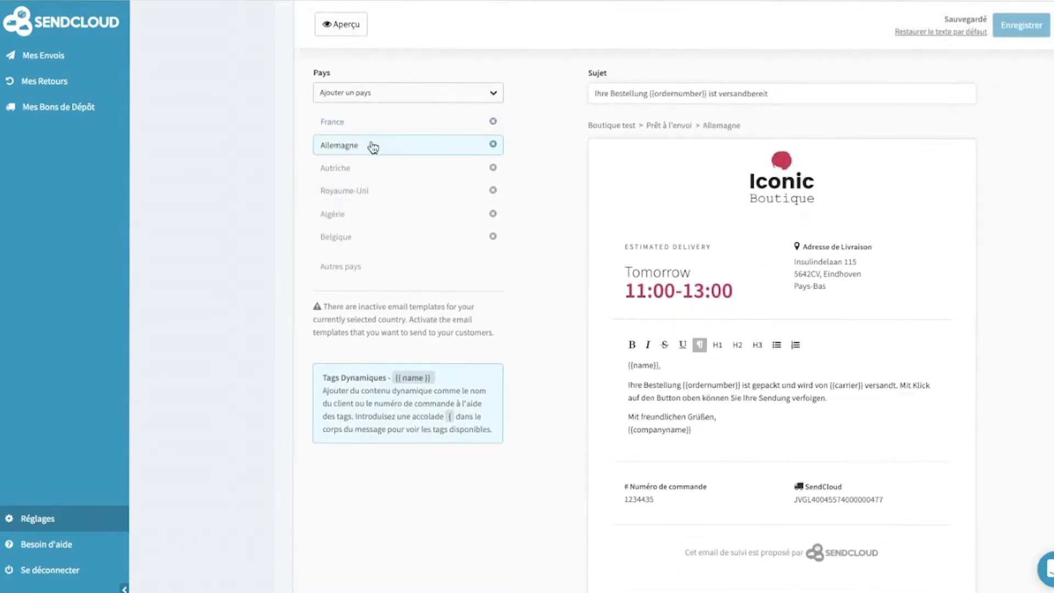
pyautogui.click(370, 169)
pyautogui.click(408, 103)
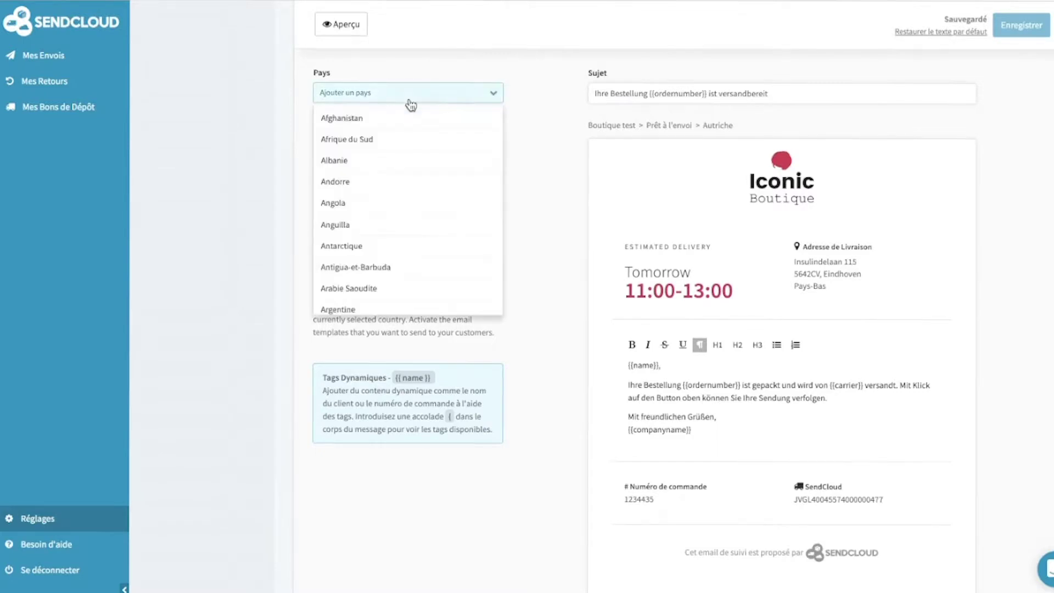
pyautogui.scroll(-3, 398, 189)
pyautogui.scroll(-4, 397, 189)
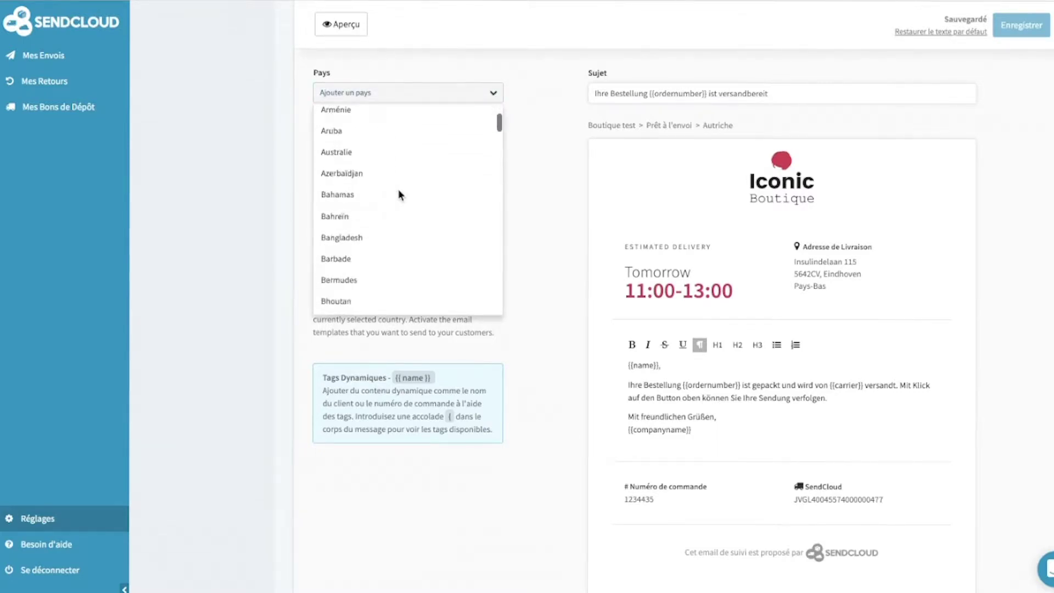
pyautogui.click(562, 197)
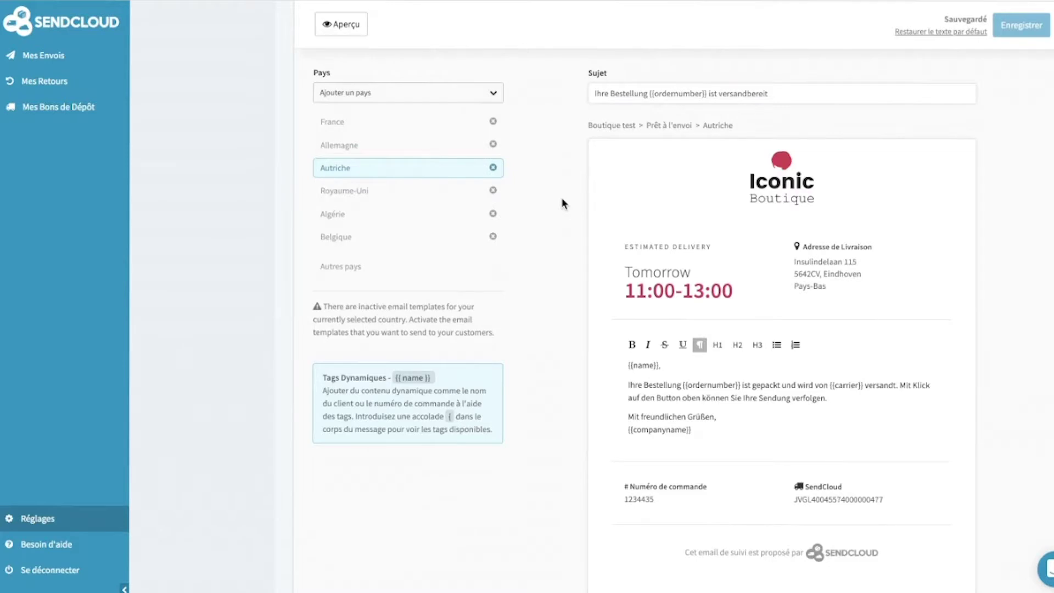
pyautogui.click(395, 126)
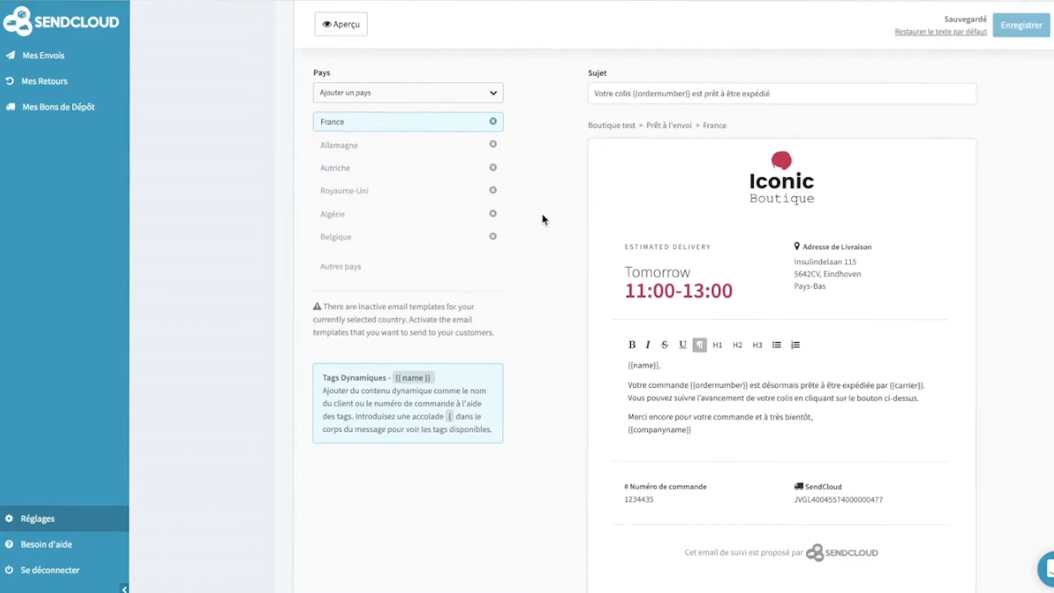
# Step: Change "pouvez" to "pourrez" in the body of the French Prêt à l'envoi email, save the template and preview it
pyautogui.scroll(-1, 542, 213)
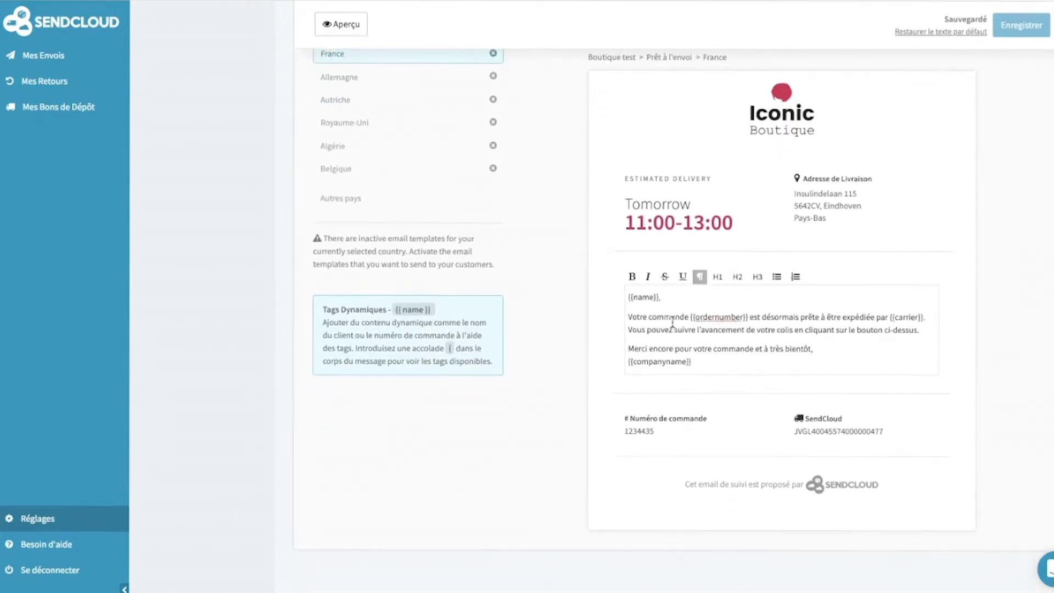
pyautogui.press('BackSpace')
pyautogui.press('BackSpace')
pyautogui.press('BackSpace')
pyautogui.write('rrez')
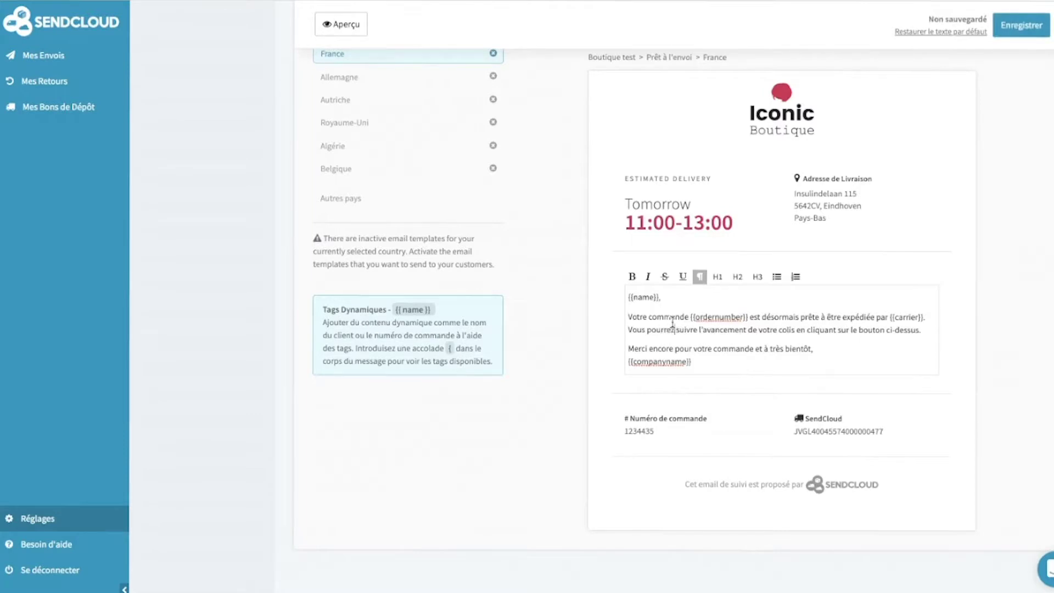
pyautogui.scroll(3, 742, 313)
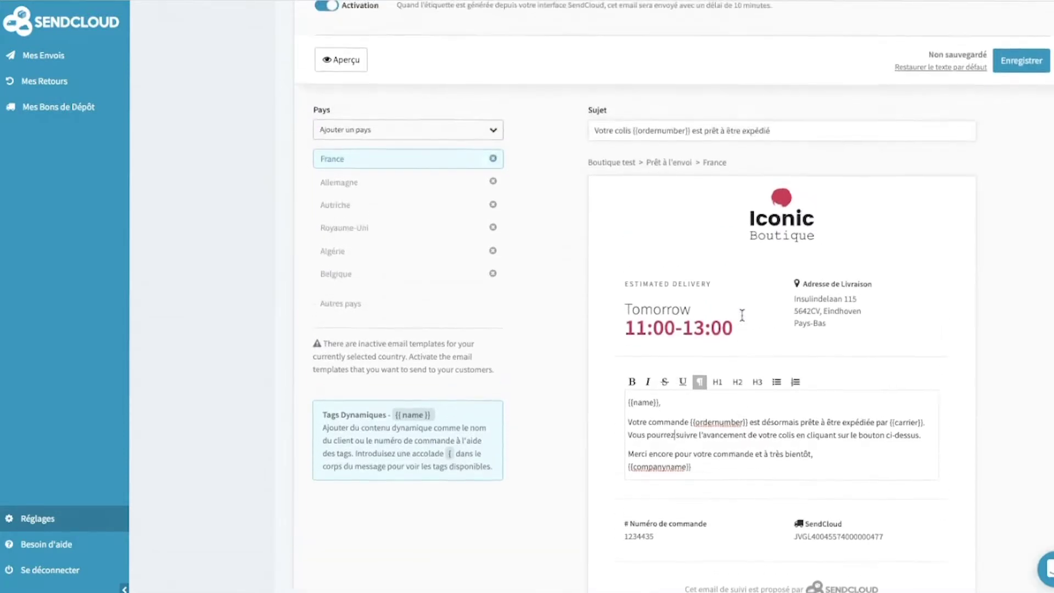
pyautogui.click(1026, 128)
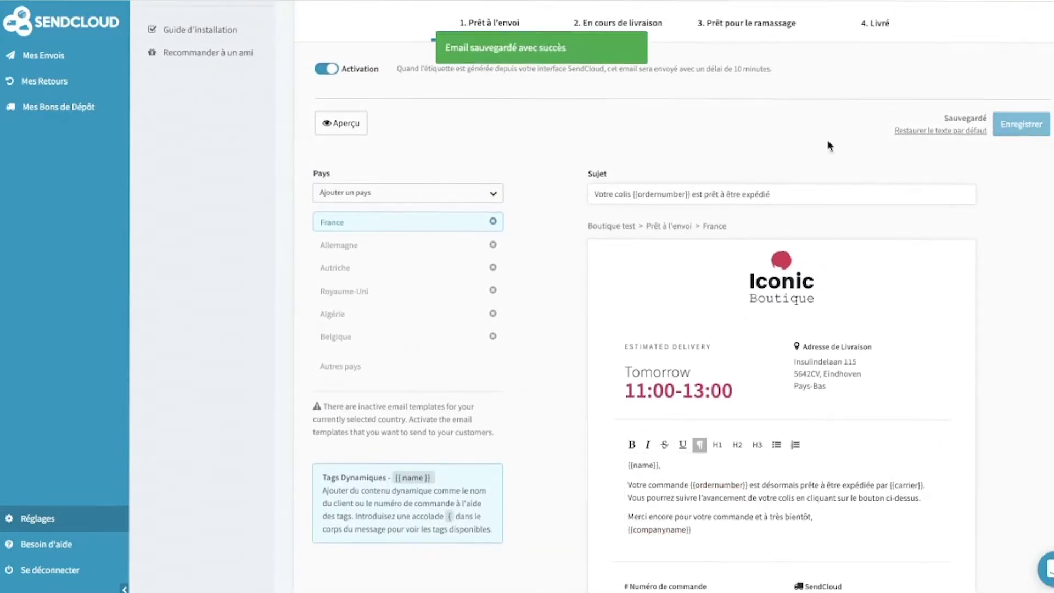
pyautogui.click(354, 128)
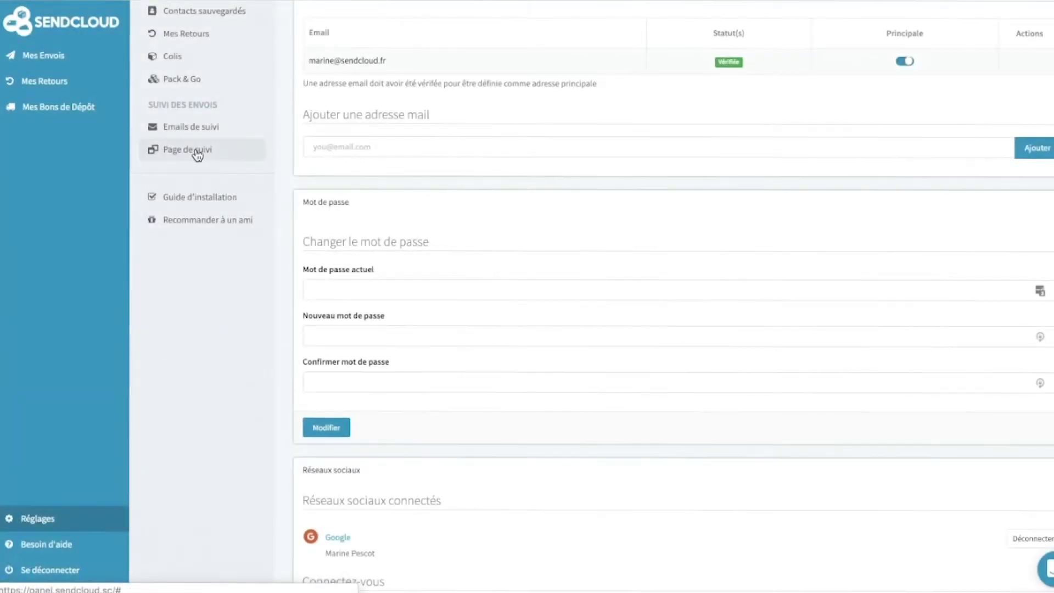
# Step: Open the Page de suivi configuration and keep Boutique test as its brand
pyautogui.click(196, 156)
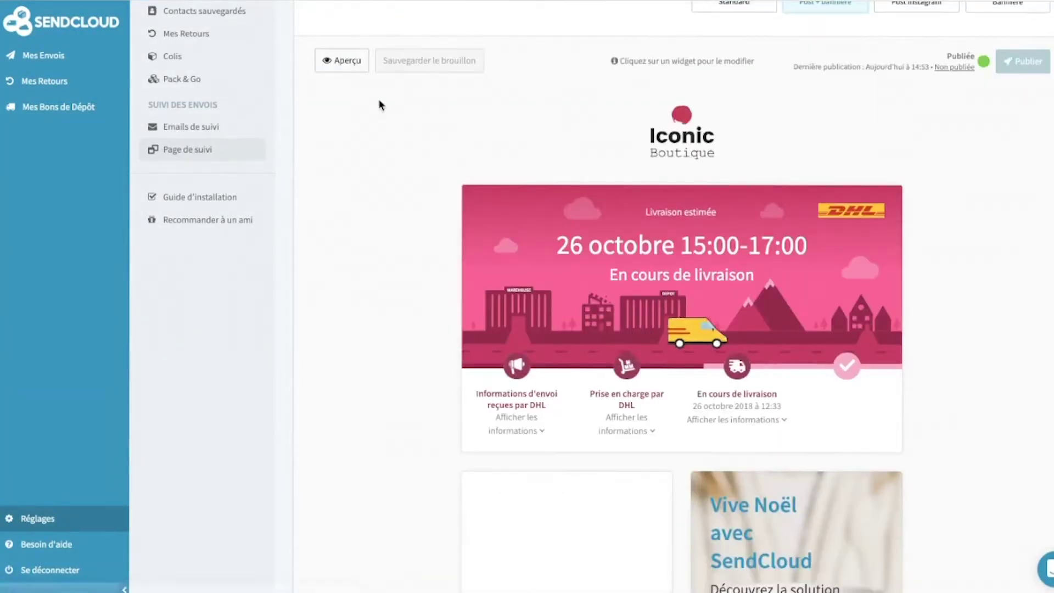
pyautogui.scroll(2, 379, 105)
pyautogui.scroll(2, 379, 105)
pyautogui.click(420, 115)
pyautogui.click(420, 115)
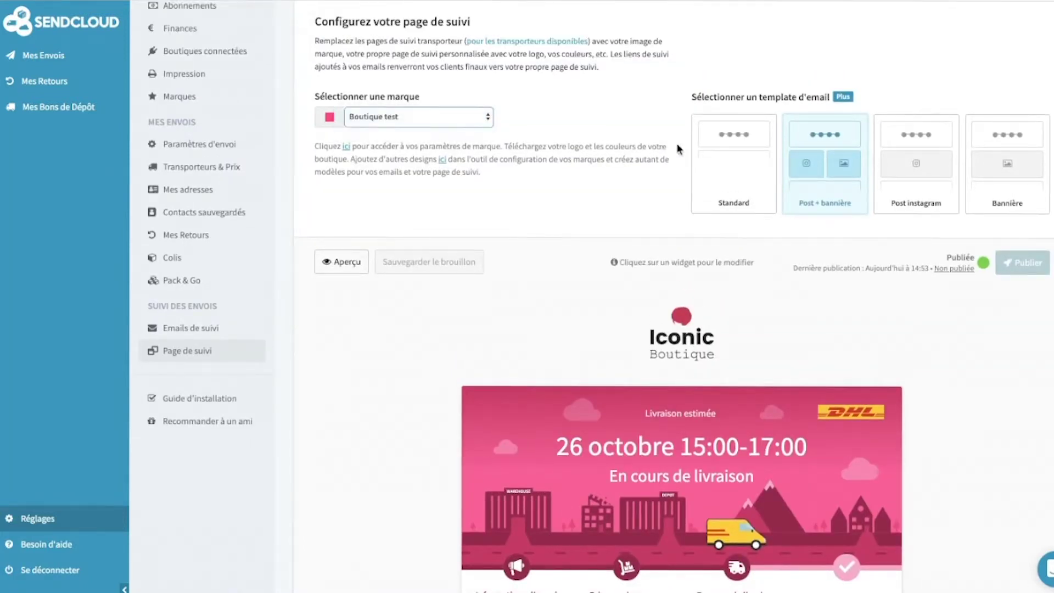
# Step: Apply the Standard template to the tracking page and review its layout
pyautogui.click(706, 162)
pyautogui.scroll(-2, 560, 212)
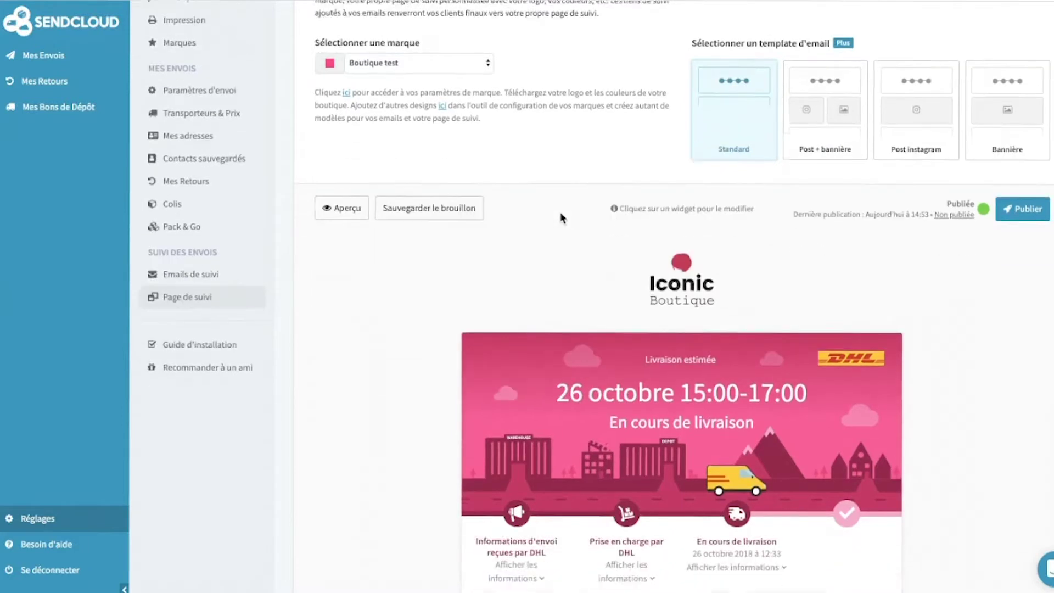
pyautogui.scroll(-5, 560, 212)
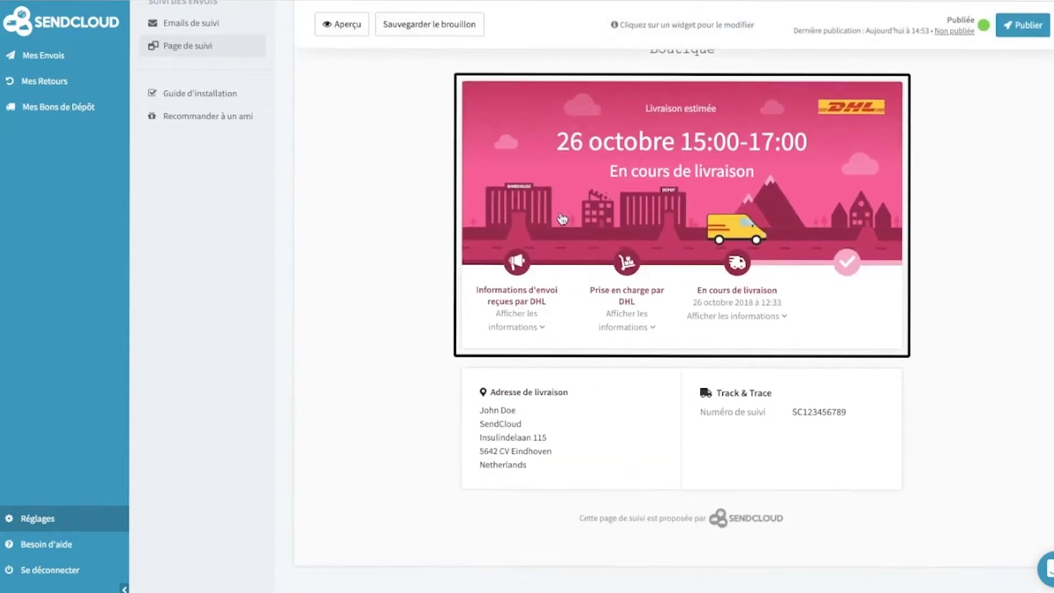
# Step: Apply the Post + bannière template to the tracking page and bring its Instagram post and banner widgets into view
pyautogui.scroll(6, 562, 218)
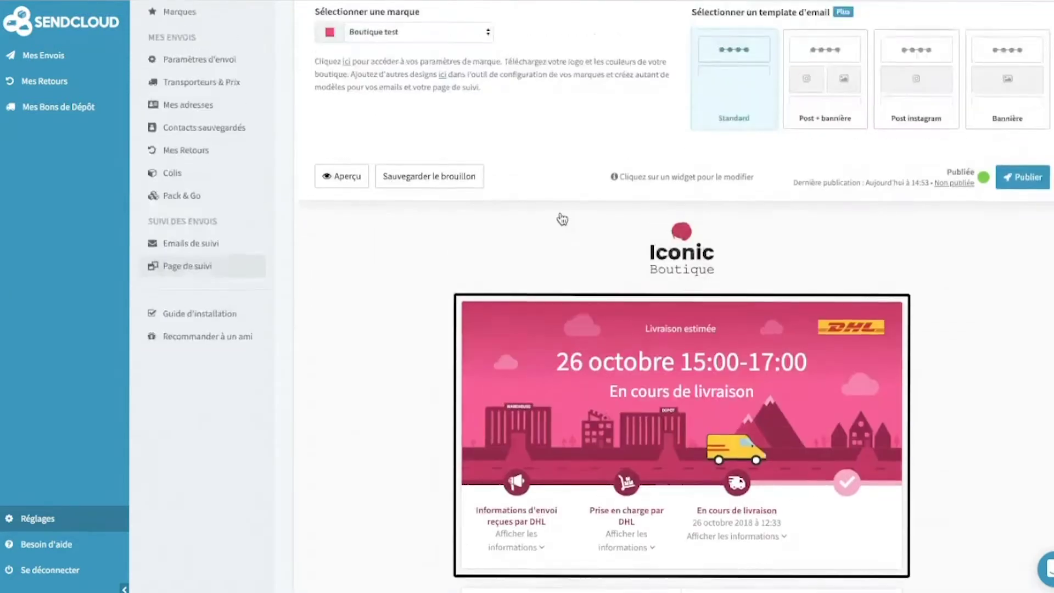
pyautogui.click(822, 185)
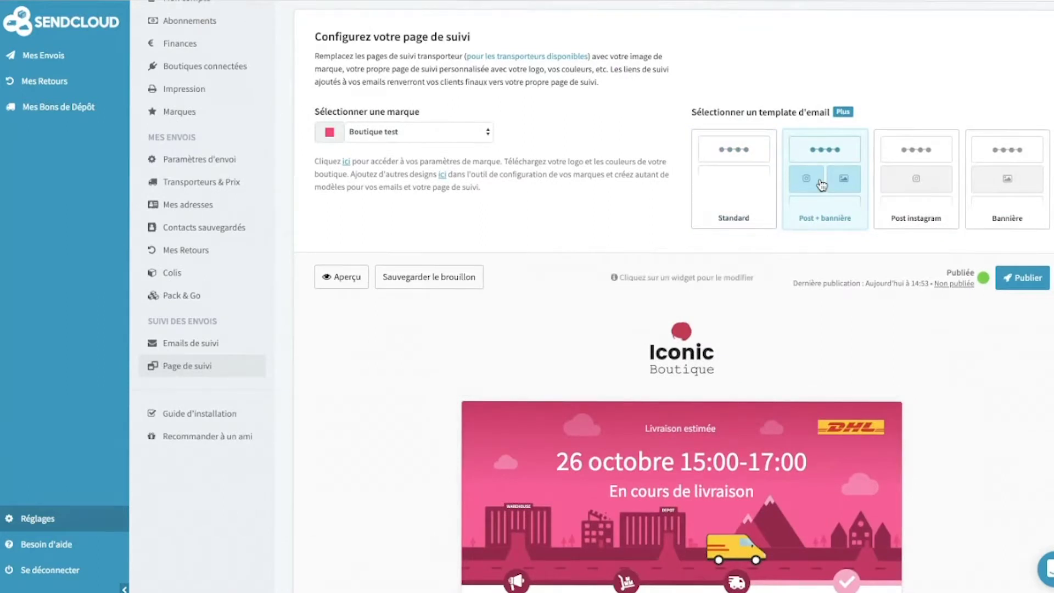
pyautogui.scroll(-10, 900, 259)
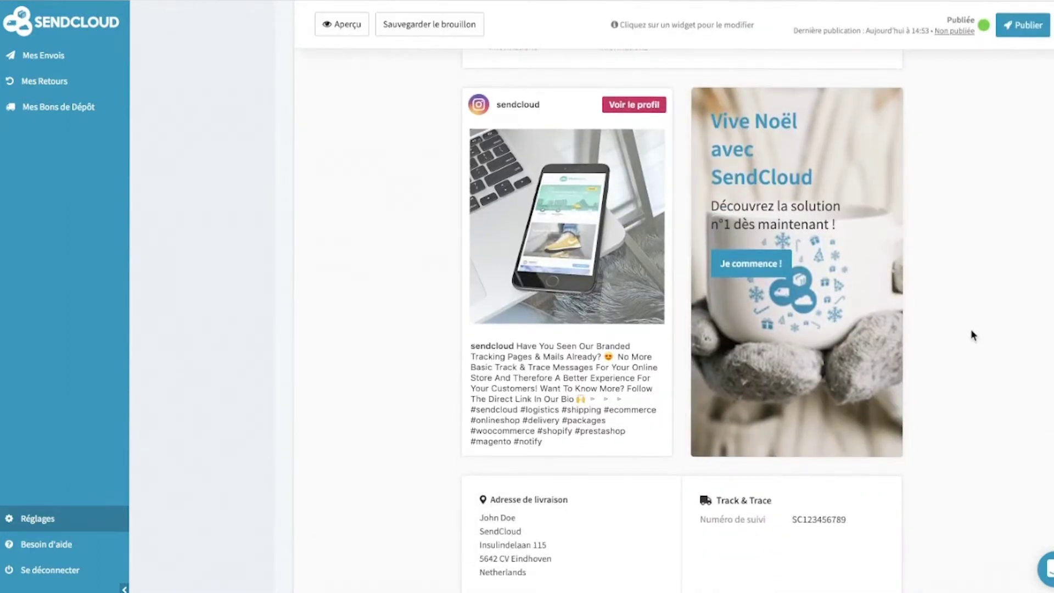
# Step: Replace the banner's background image with the white chair photo and set its image position to the centre
pyautogui.click(806, 372)
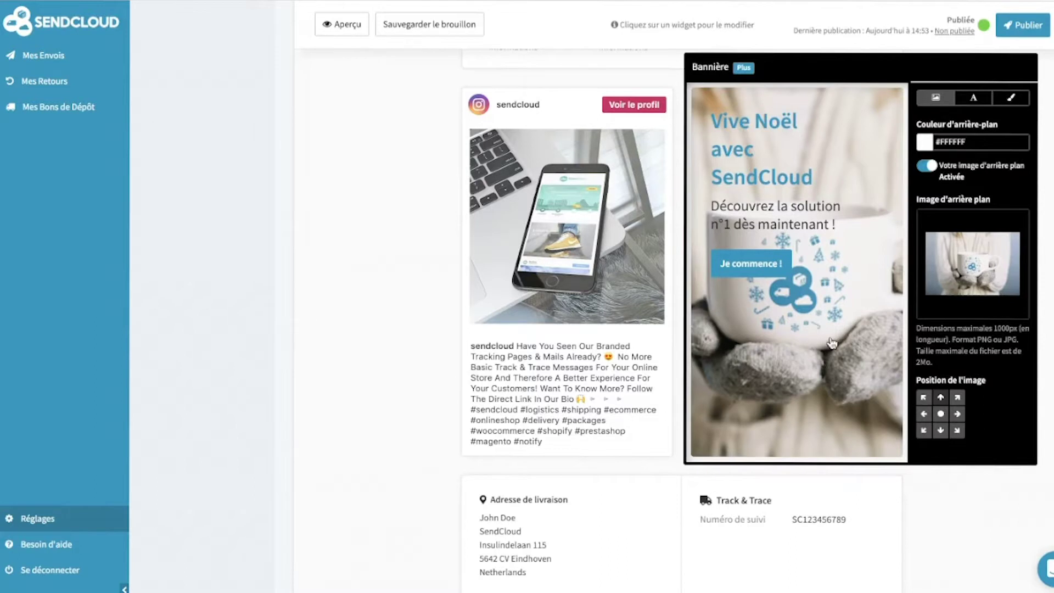
pyautogui.click(955, 262)
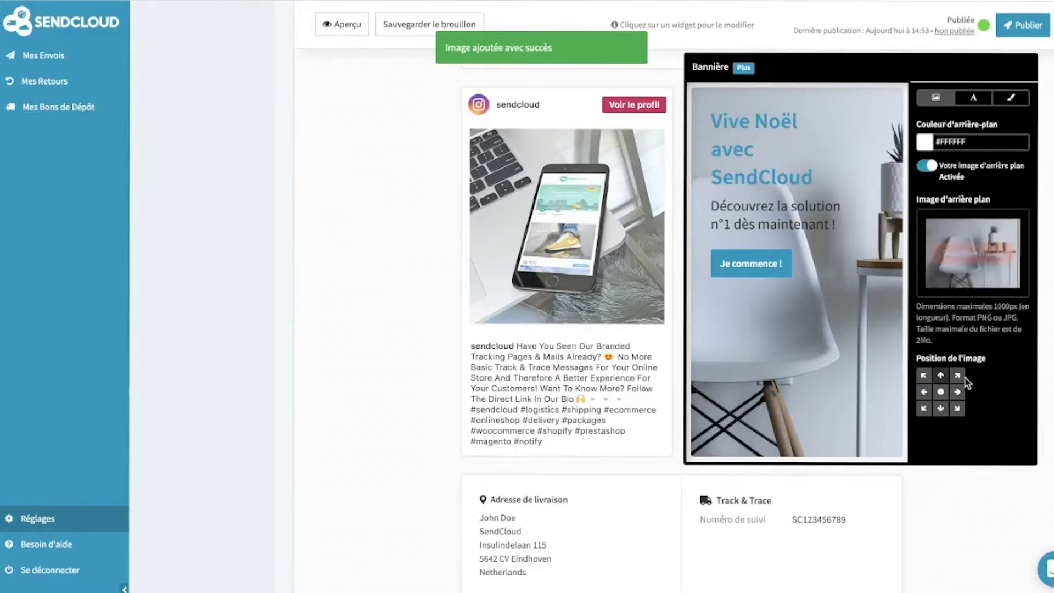
pyautogui.click(958, 391)
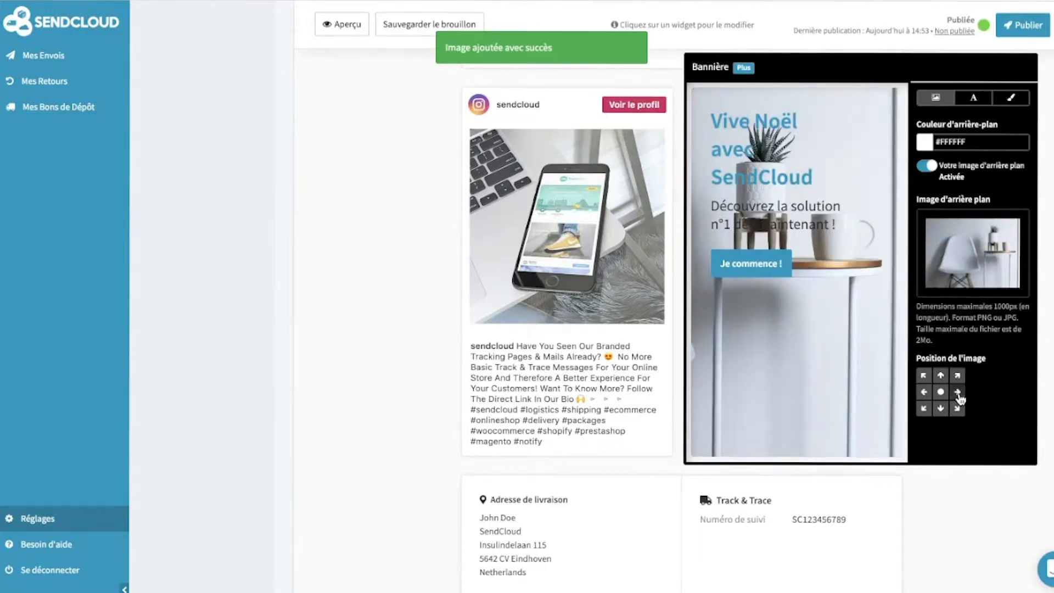
pyautogui.click(941, 392)
# Step: Set the banner's title to "découvrez la nouvelle collection" and its subtitle to "Mode & déco maison 30% off sur toute la gamme !!!"
pyautogui.click(975, 102)
pyautogui.tripleClick(979, 183)
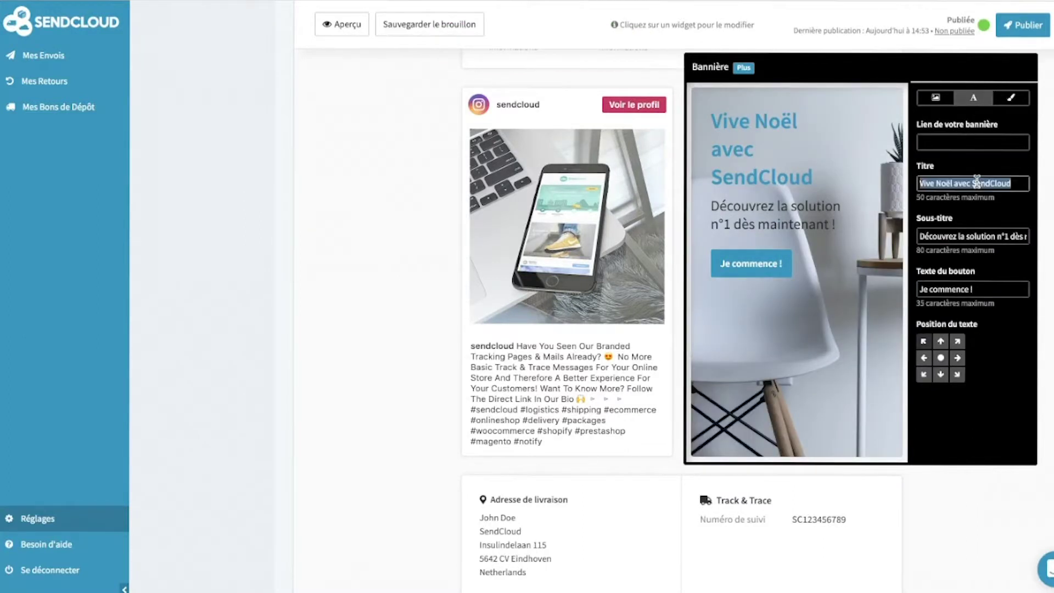
pyautogui.write('découvrez la nouvelle collection')
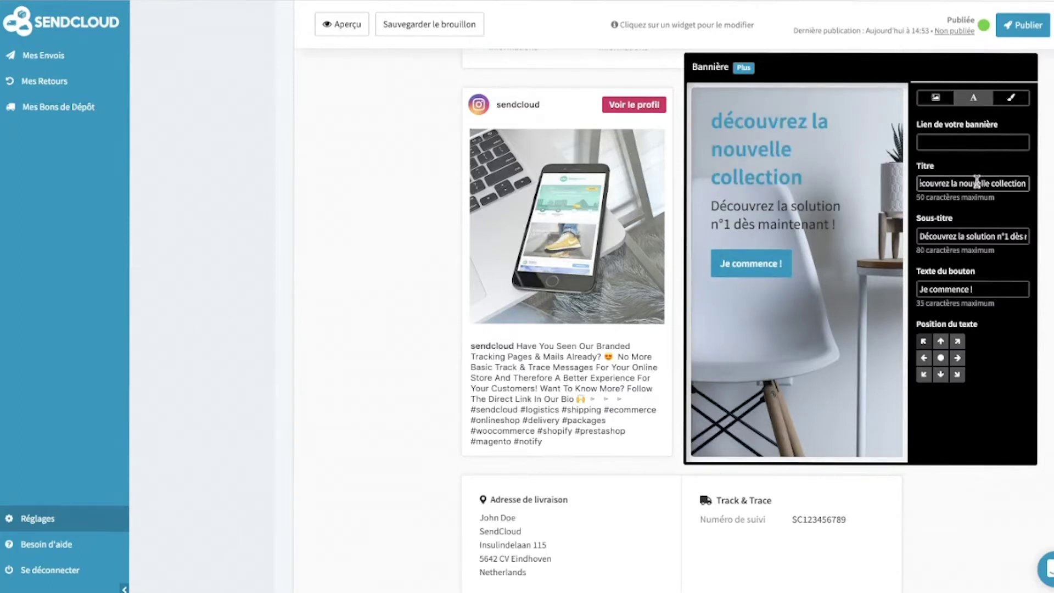
pyautogui.tripleClick(959, 236)
pyautogui.write('Mode & déco maison')
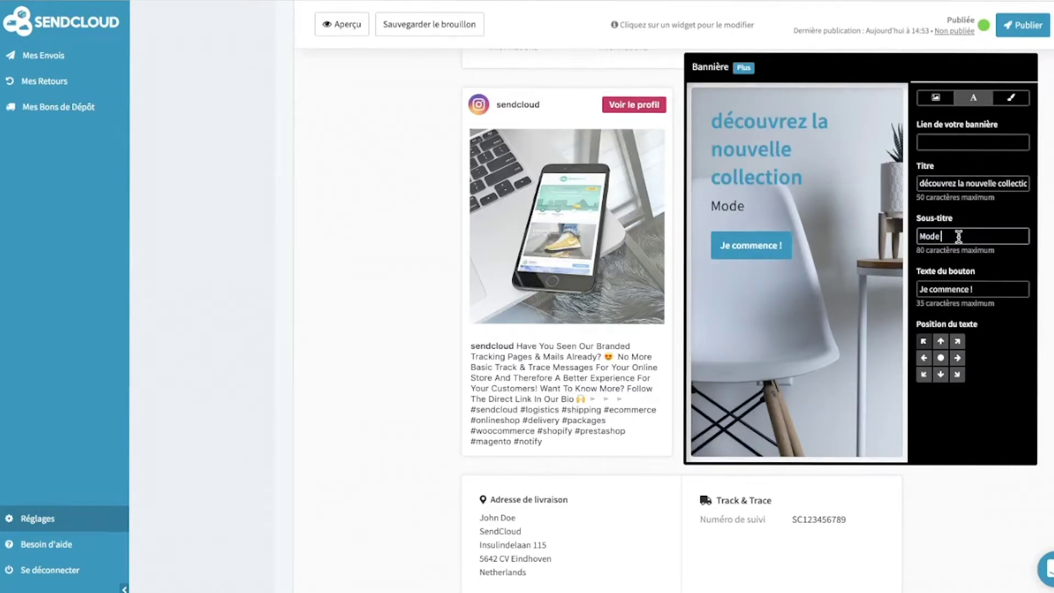
pyautogui.write('30% off sur toute la gamme !!!')
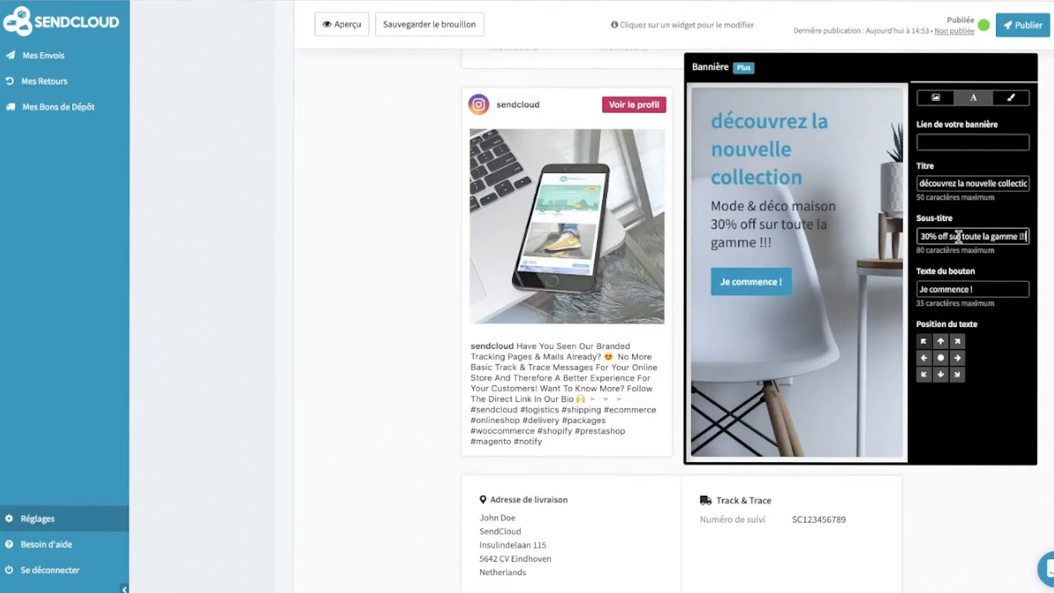
# Step: Set the banner's button text to "J'en profite !" and capitalise the first letter of the title to "Découvrez"
pyautogui.tripleClick(989, 289)
pyautogui.write("J'en profite !")
pyautogui.click(925, 184)
pyautogui.press('BackSpace')
pyautogui.write('D')
# Step: Set the banner's title colour to #000000 and its subtitle colour to #55002A
pyautogui.click(1011, 102)
pyautogui.click(977, 144)
pyautogui.click(1053, 195)
pyautogui.click(1053, 257)
pyautogui.click(1001, 188)
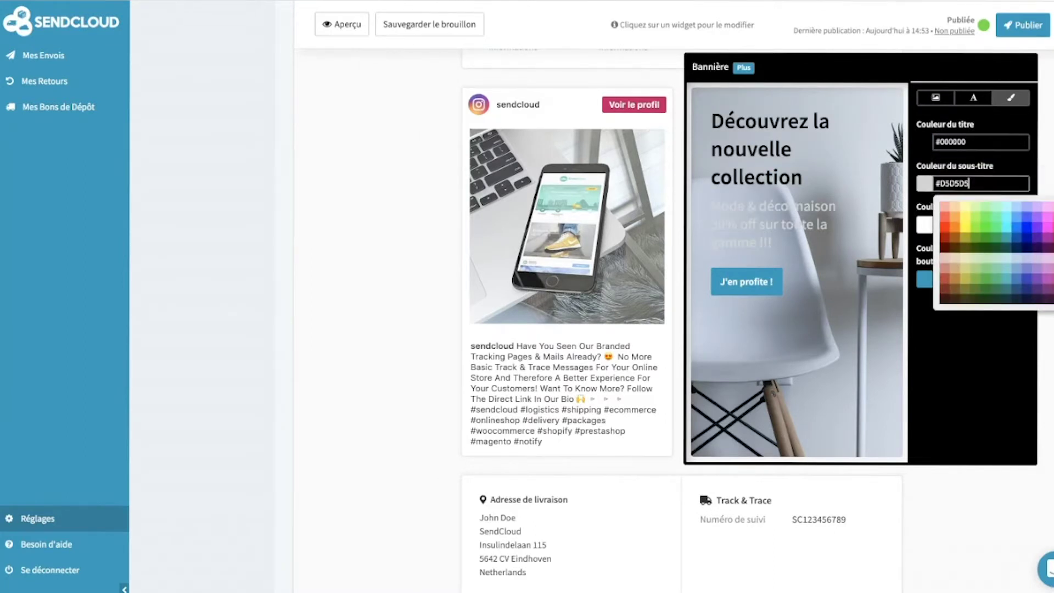
pyautogui.click(1053, 248)
# Step: Keep the banner button's text white, set its background colour to pink and close the banner editor
pyautogui.click(919, 232)
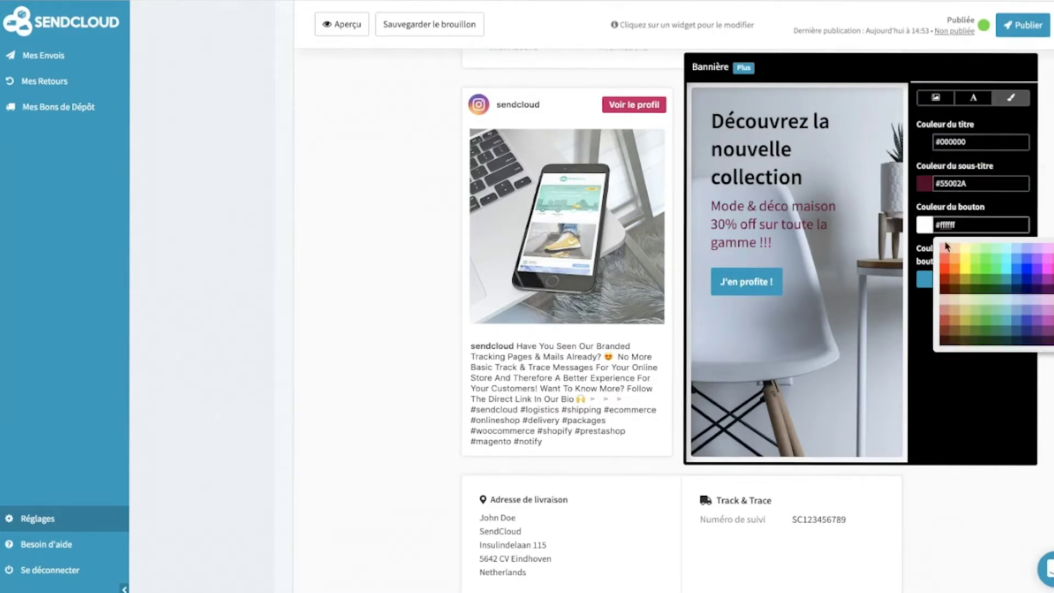
pyautogui.click(925, 278)
pyautogui.click(1053, 323)
pyautogui.click(938, 523)
pyautogui.click(617, 155)
pyautogui.click(346, 110)
pyautogui.hotkey('ctrl', 'a')
pyautogui.press('BackSpace')
pyautogui.write('https://www.instagram.com/p/BrlBGlrFKv5/')
pyautogui.click(379, 139)
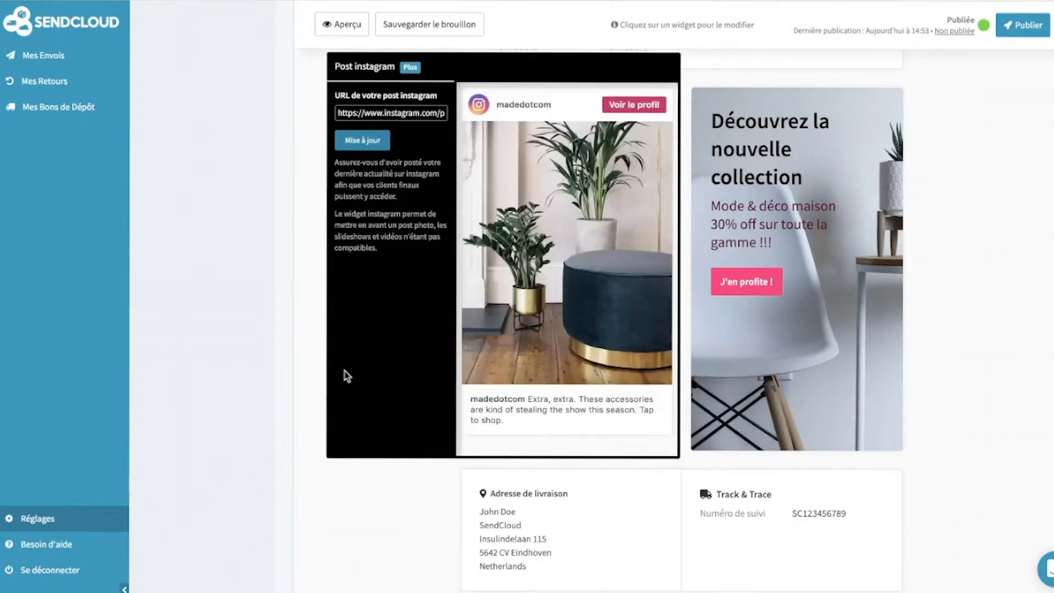
pyautogui.click(362, 496)
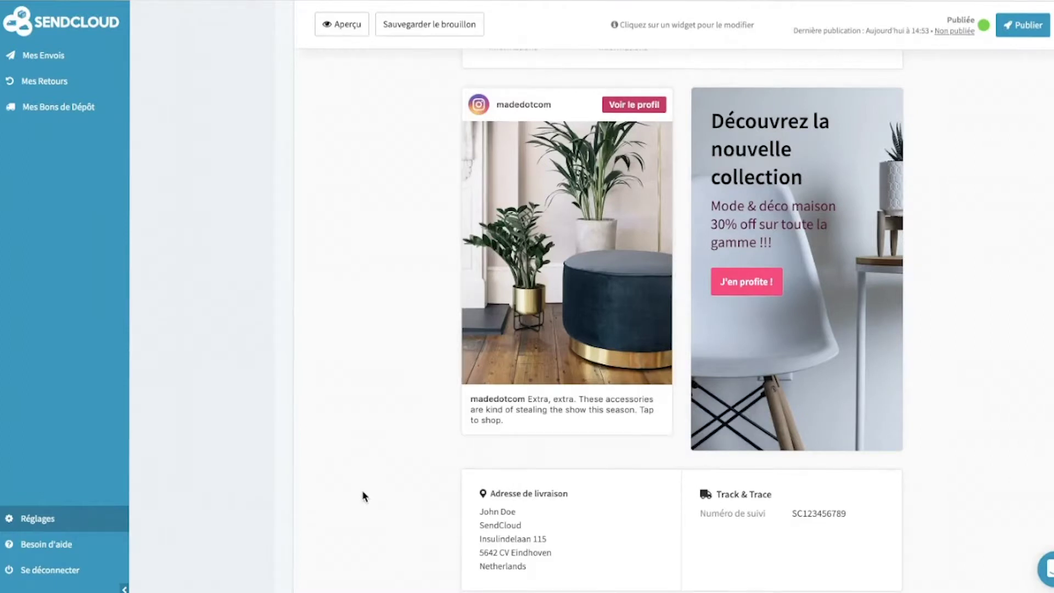
# Step: Preview the customised tracking page and review it from the logo down to the delivery address and Track & Trace details
pyautogui.scroll(7, 911, 375)
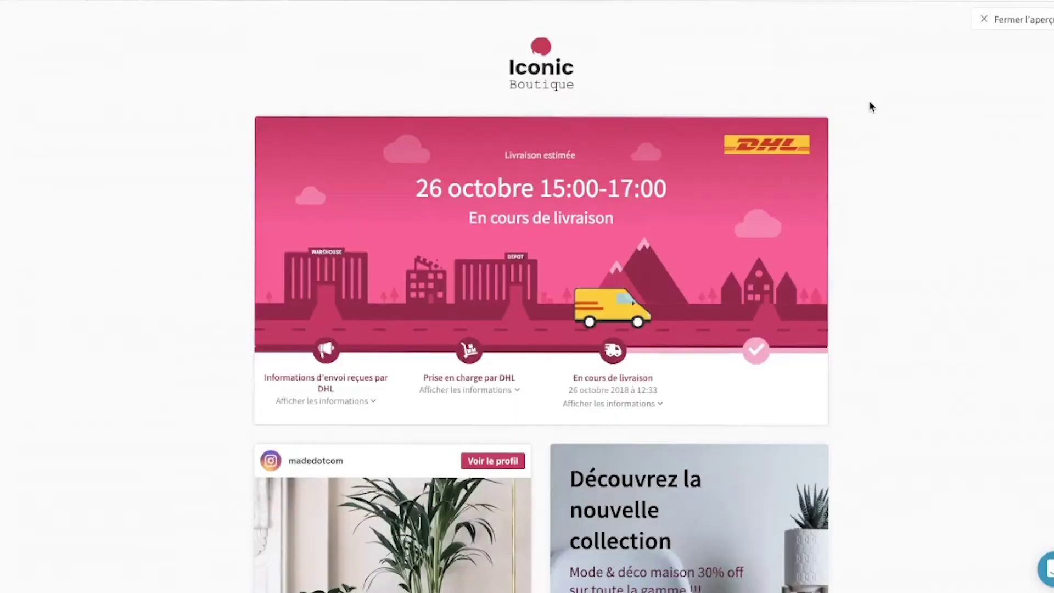
pyautogui.scroll(-3, 869, 106)
pyautogui.scroll(-7, 870, 104)
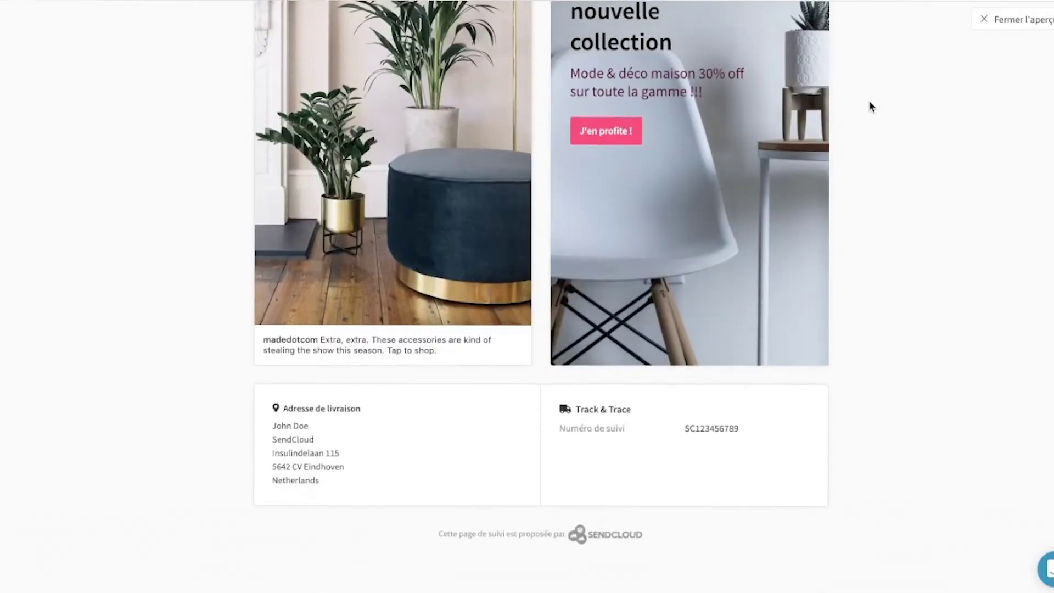
pyautogui.scroll(10, 871, 106)
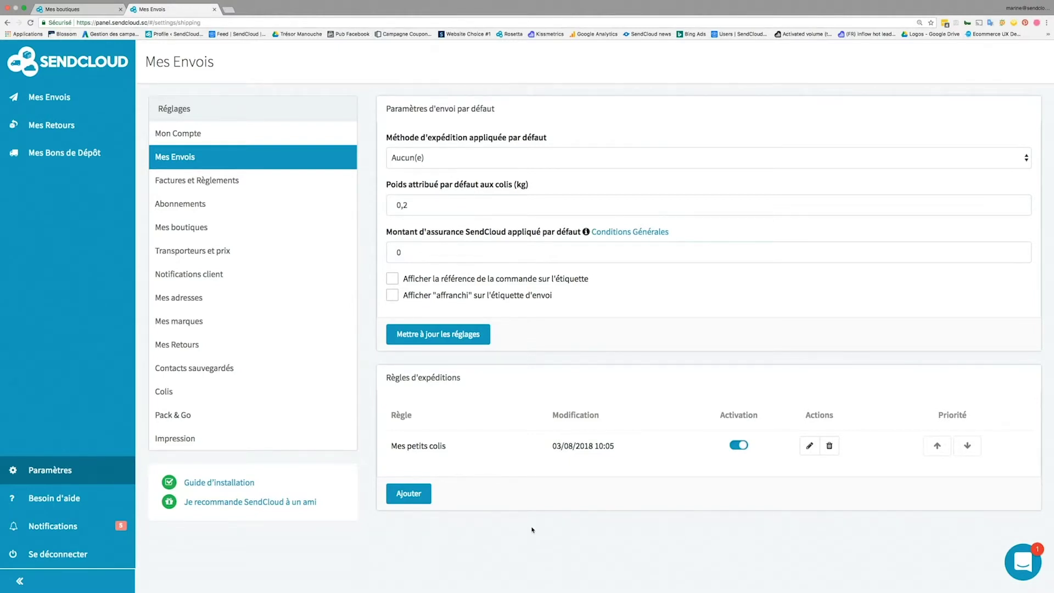
# Step: View the Pack & Go settings, select all three imported orders in Mes Envois and print their picking list with no printer selected
pyautogui.click(212, 413)
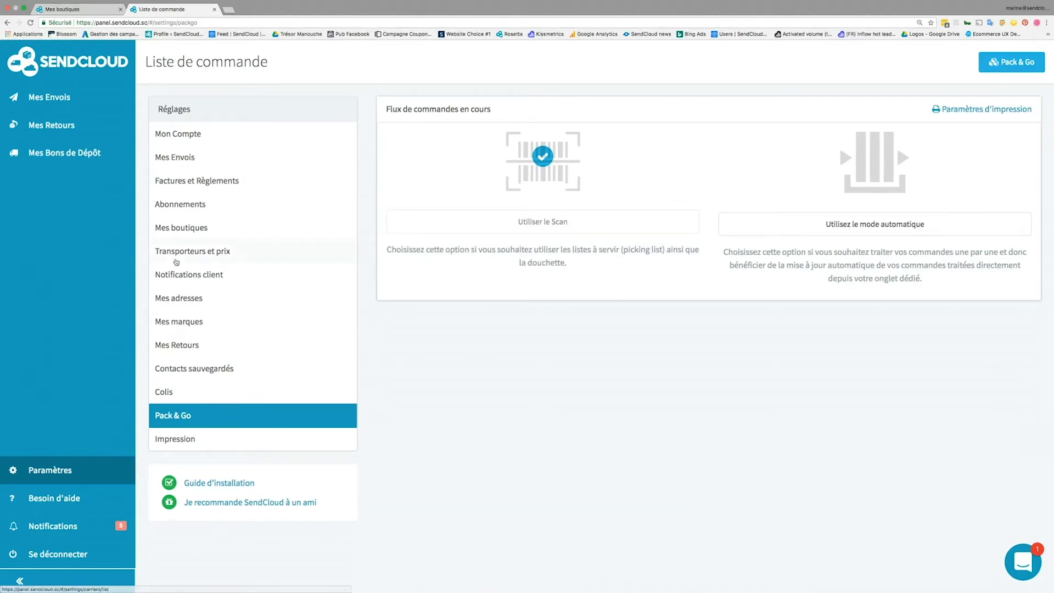
pyautogui.click(50, 97)
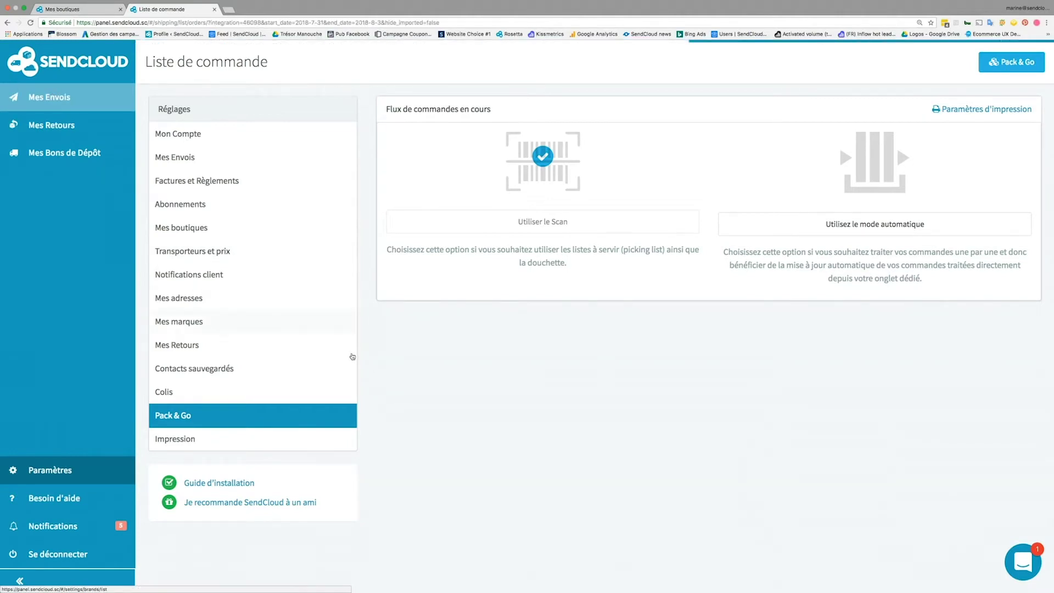
pyautogui.click(176, 226)
pyautogui.click(177, 272)
pyautogui.click(176, 319)
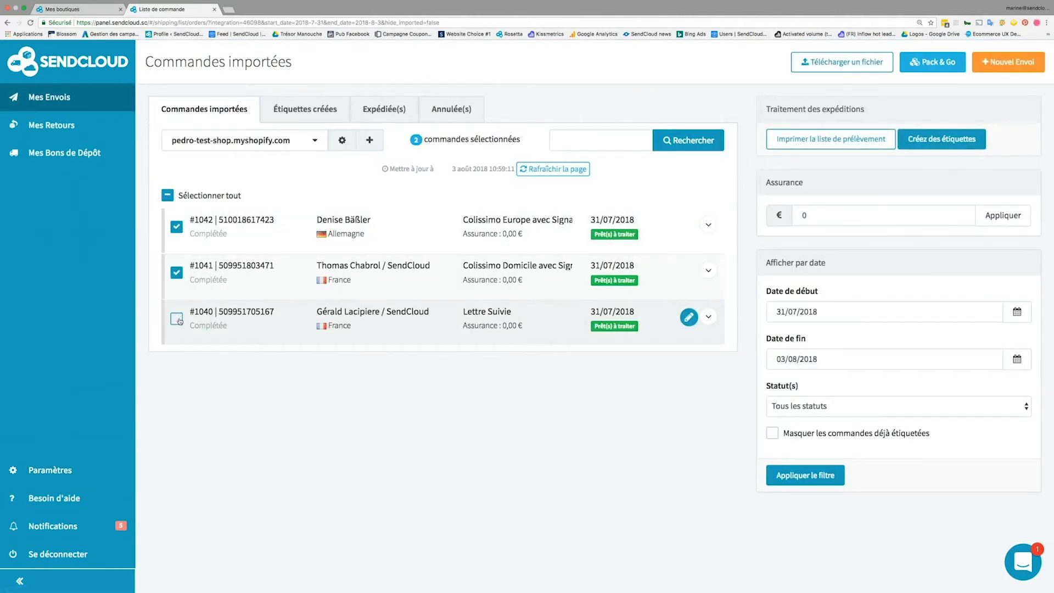
pyautogui.click(846, 138)
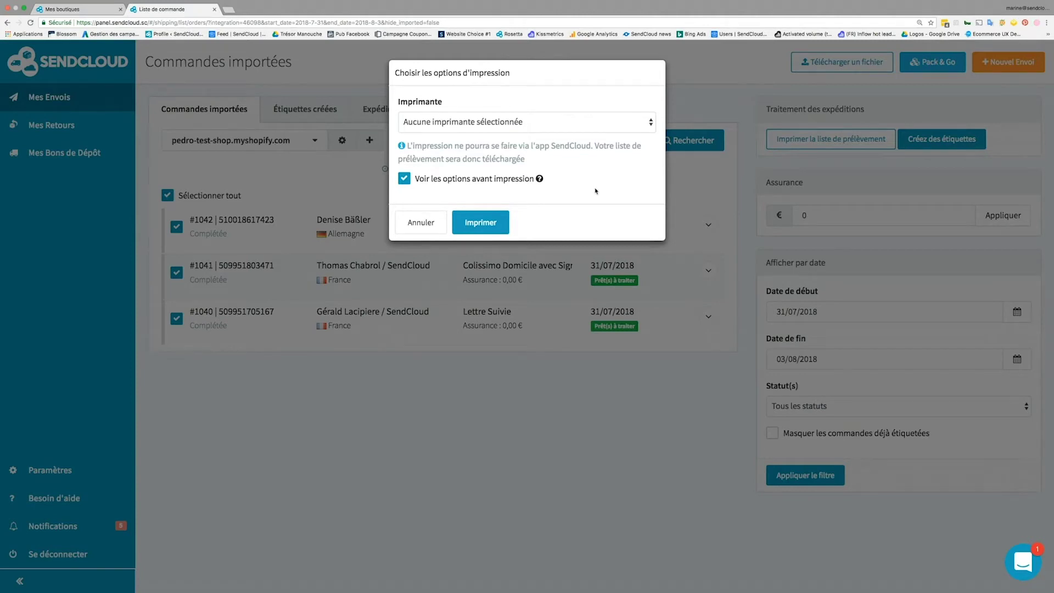
pyautogui.click(487, 222)
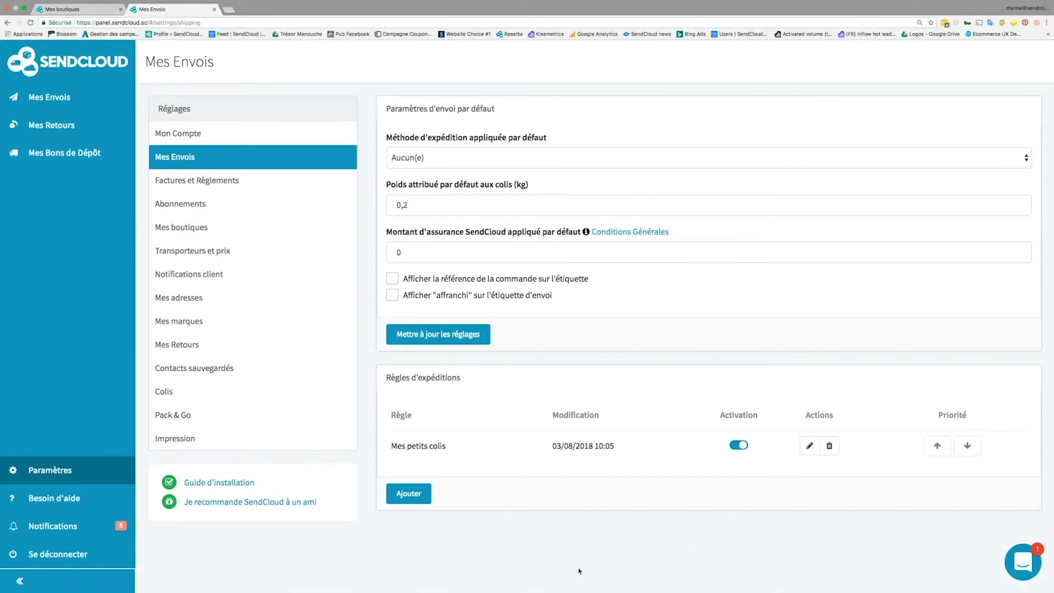
# Step: Switch the Pack & Go order flow to automatic mode and open the Pack & Go processing page
pyautogui.click(235, 415)
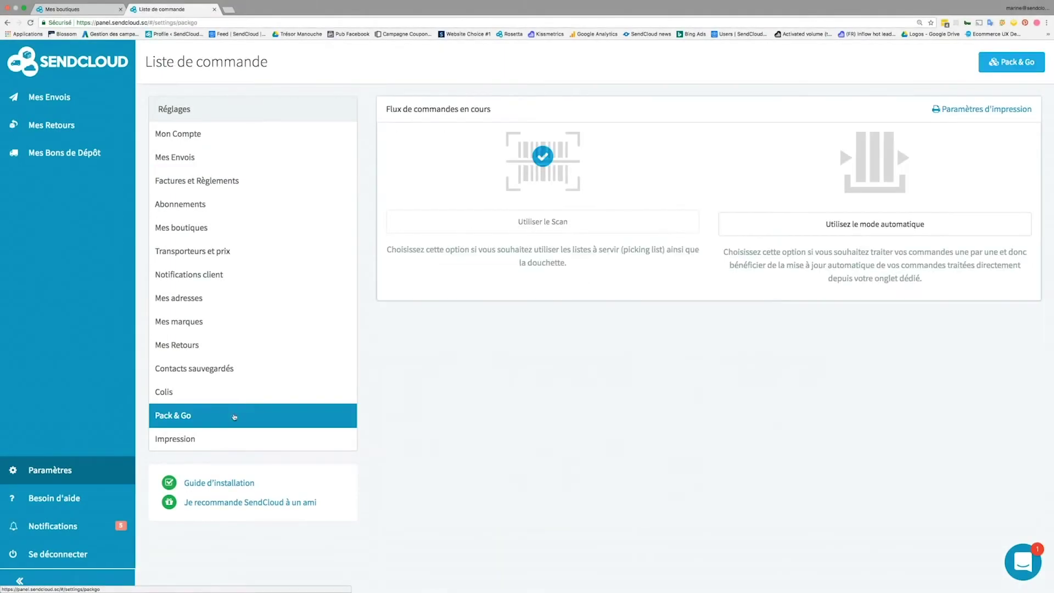
pyautogui.click(881, 225)
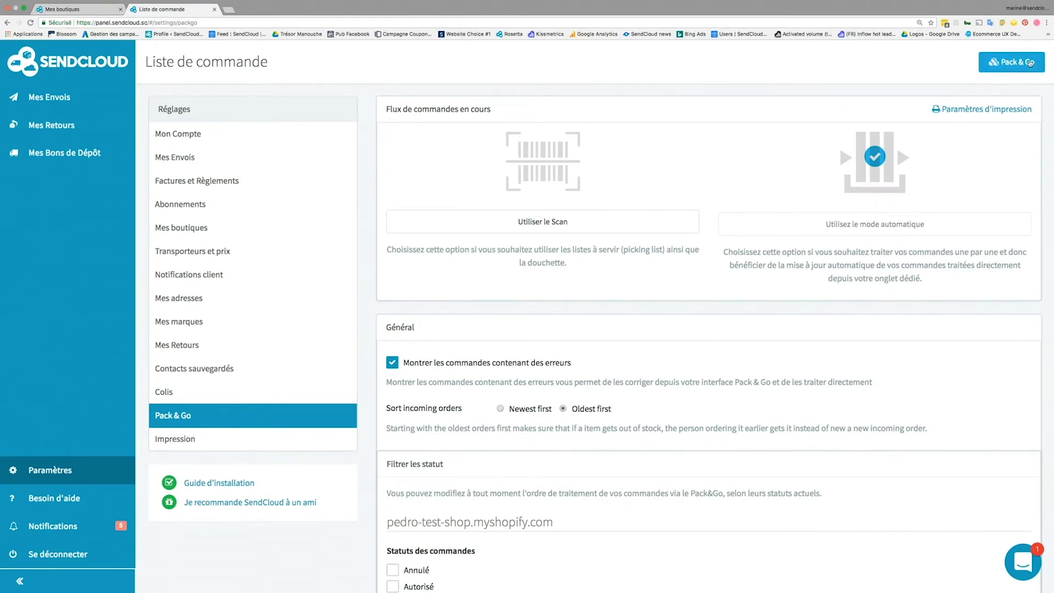
pyautogui.click(1031, 63)
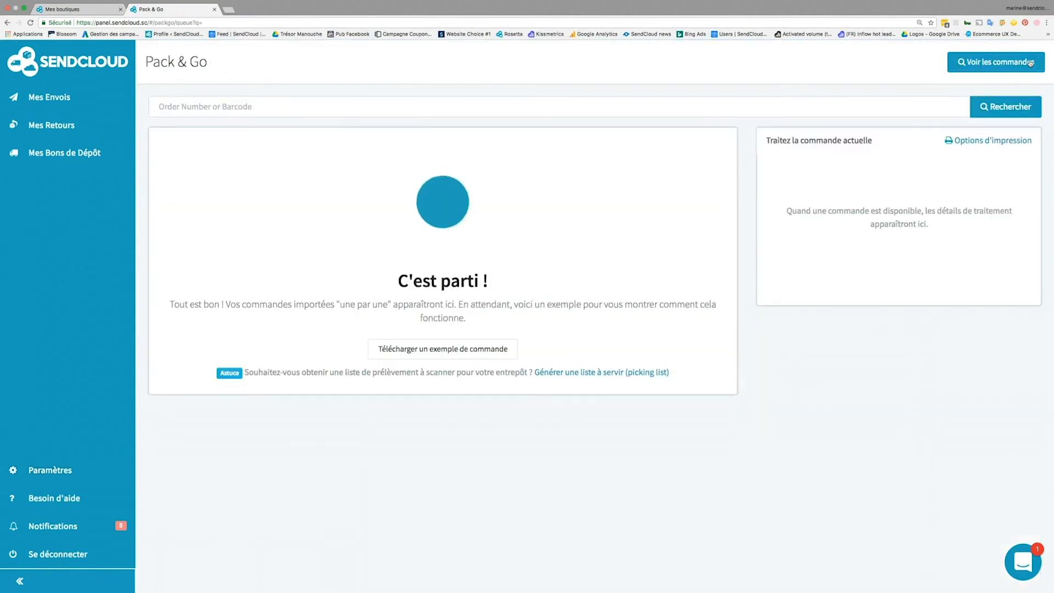
# Step: Look up the order bound for Germany by its order number and process it to print its shipping label
pyautogui.click(351, 106)
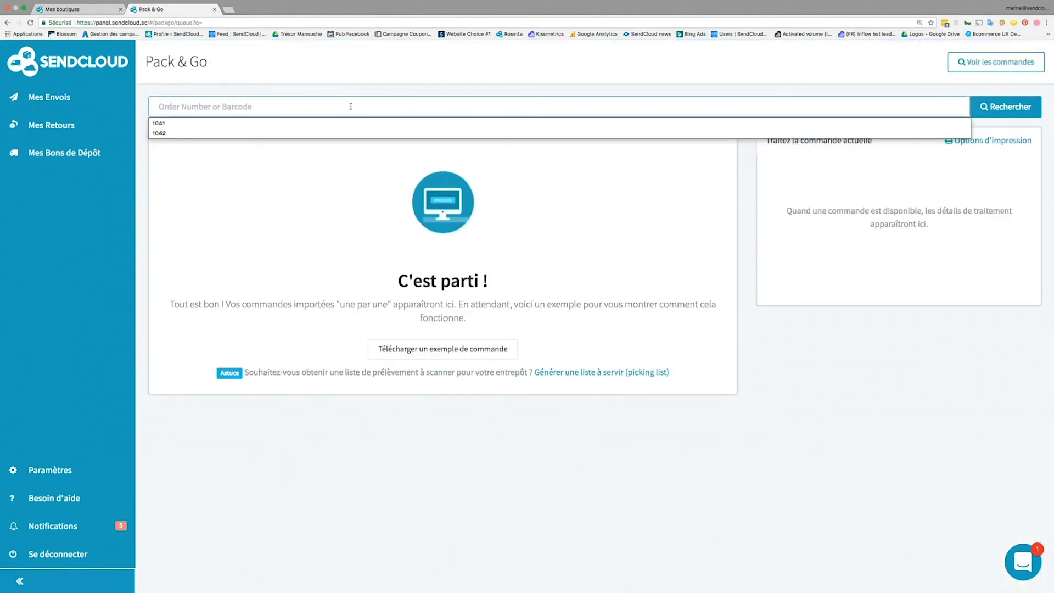
pyautogui.click(312, 134)
pyautogui.click(1015, 109)
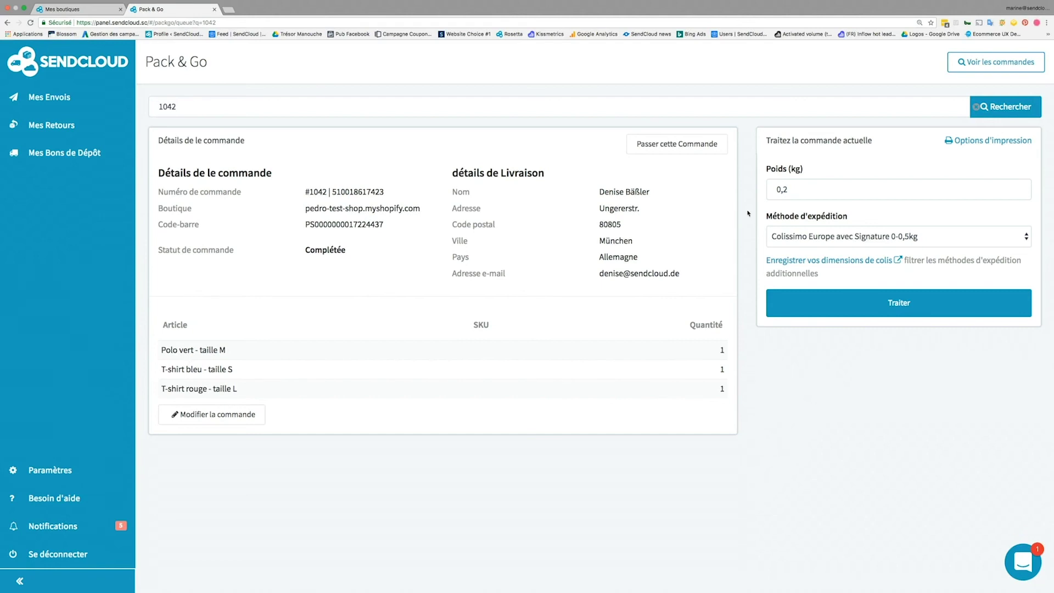
pyautogui.click(896, 309)
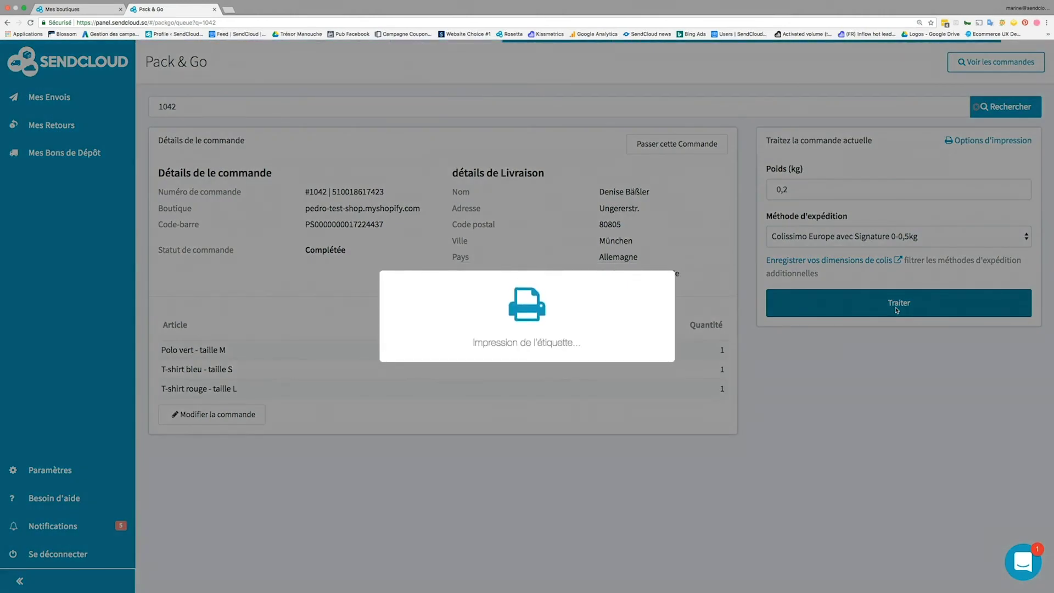